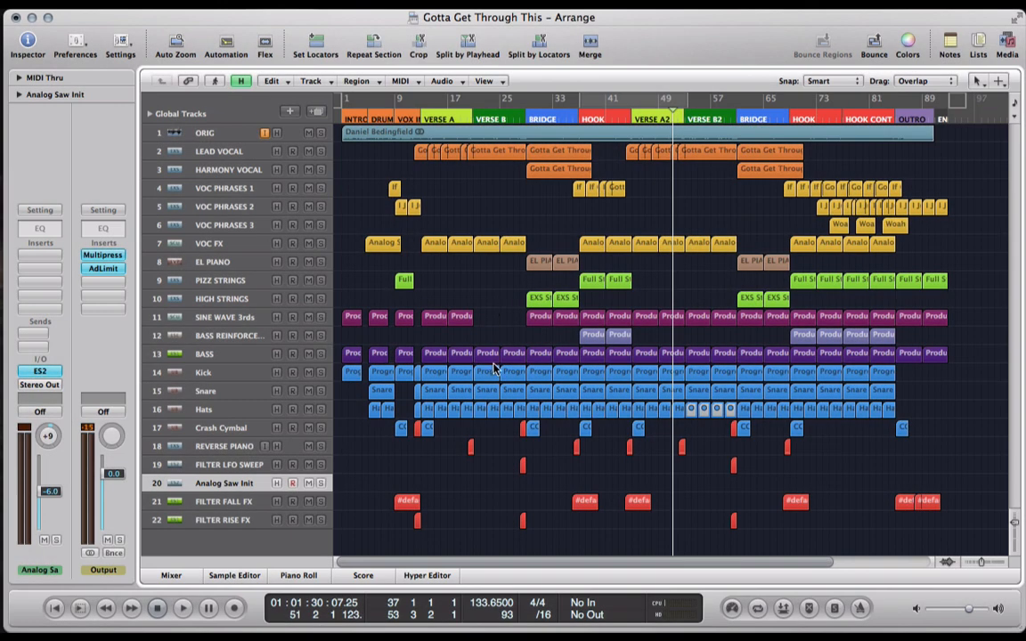
# Select the FILTER LFO SWEEP track and place the playhead near the first BRIDGE marker
pyautogui.click(416, 105)
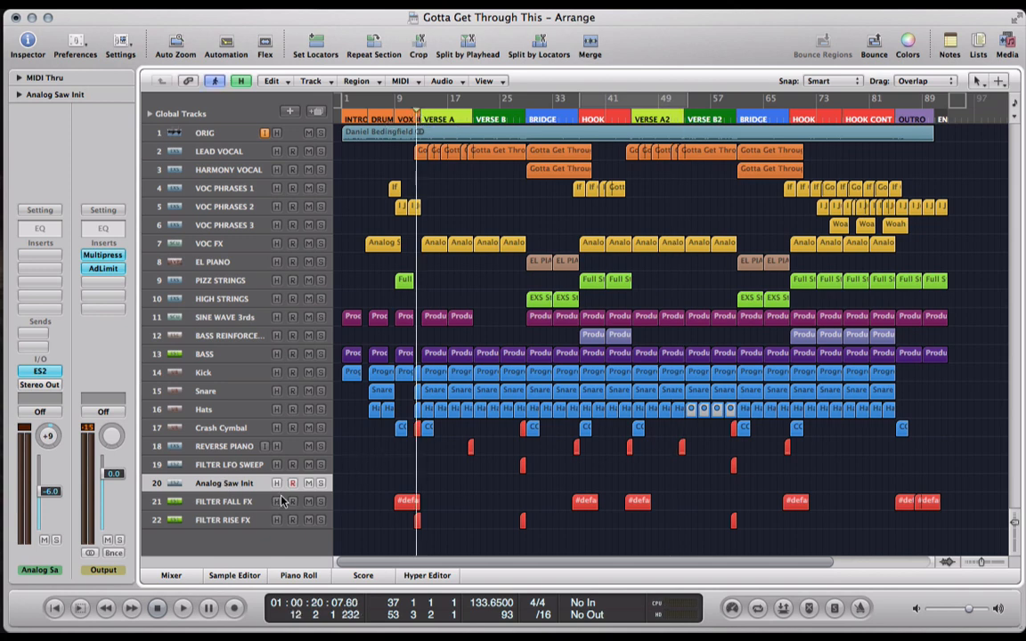
pyautogui.click(235, 464)
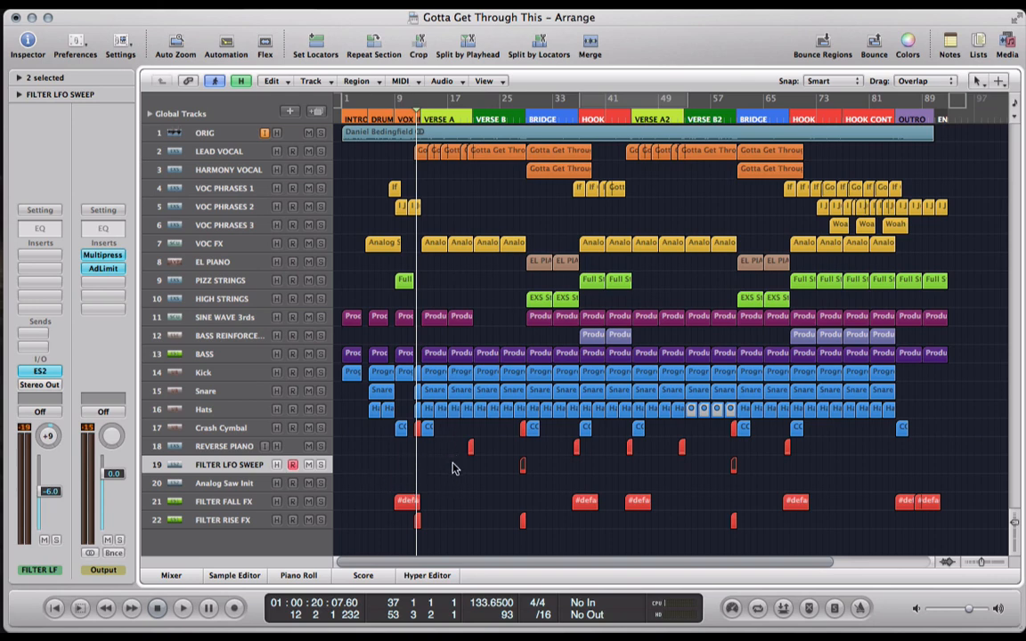
pyautogui.click(525, 105)
pyautogui.click(539, 118)
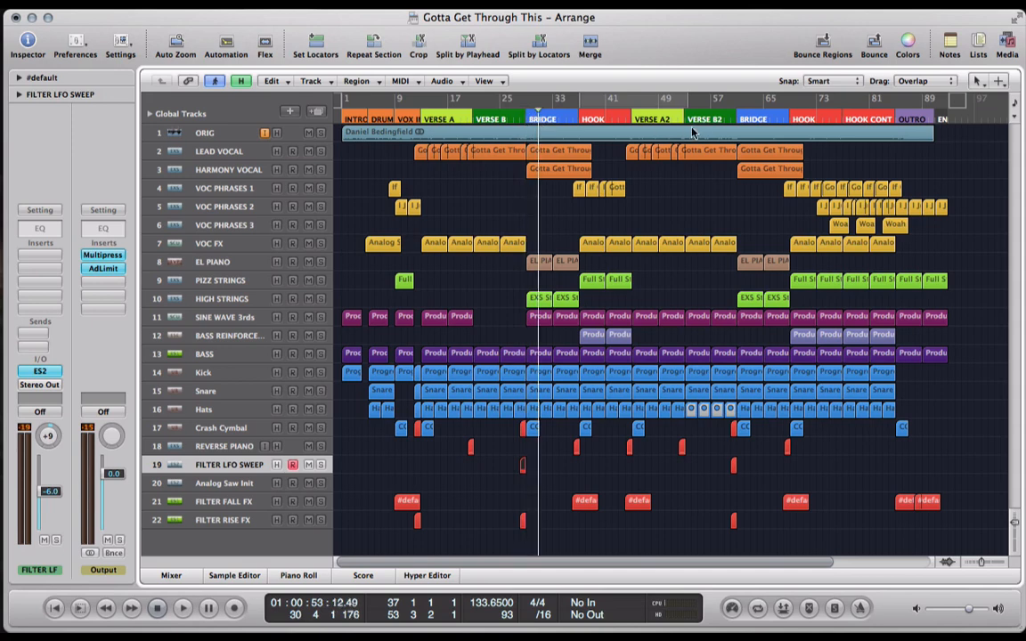
# Compare the second BRIDGE position, then settle the playhead just before the first BRIDGE
pyautogui.click(749, 118)
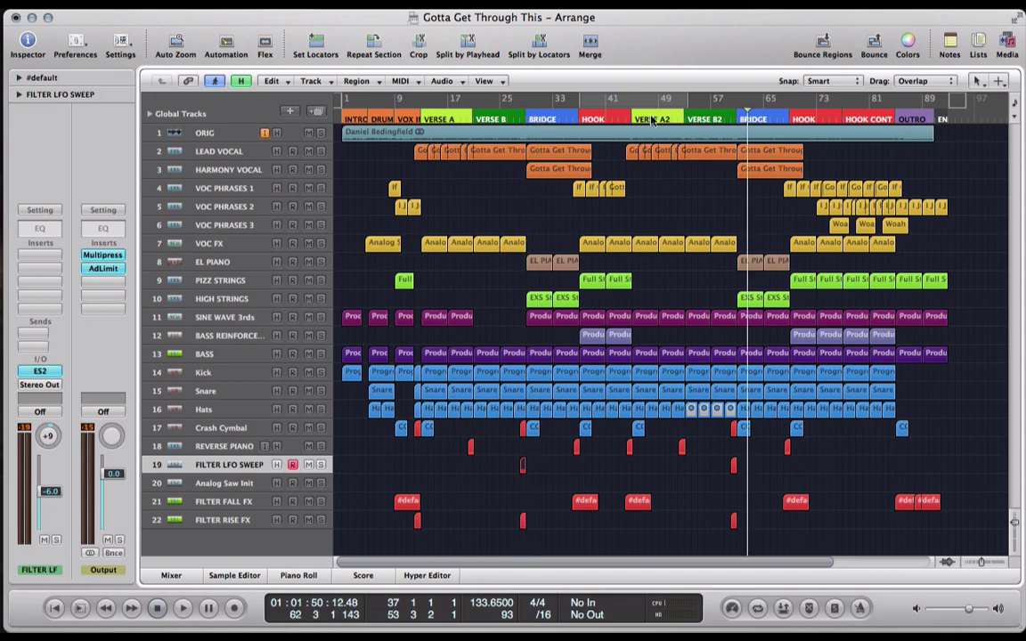
pyautogui.click(525, 125)
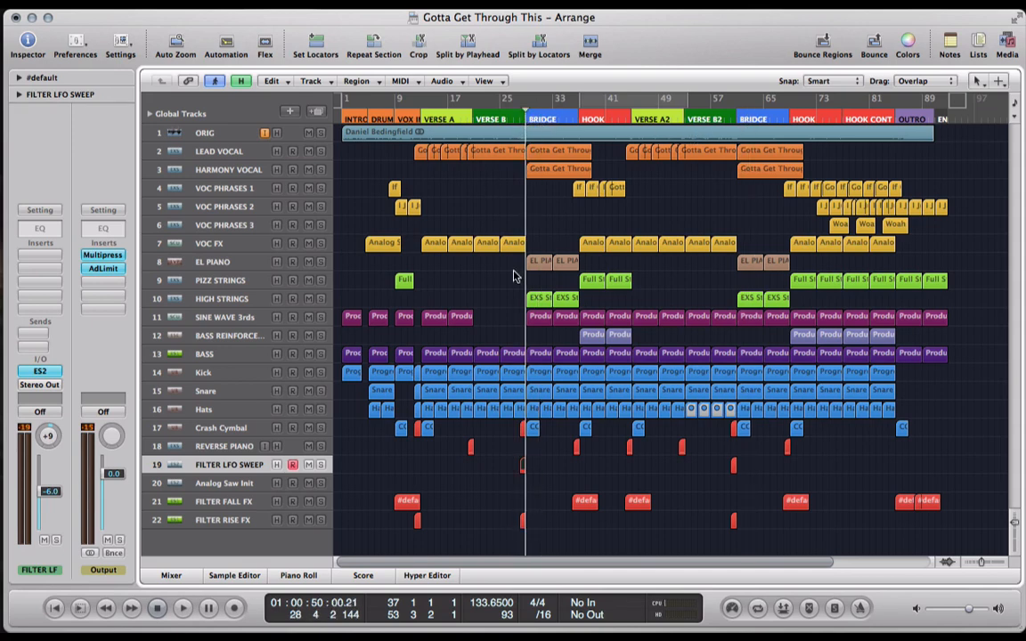
pyautogui.click(515, 121)
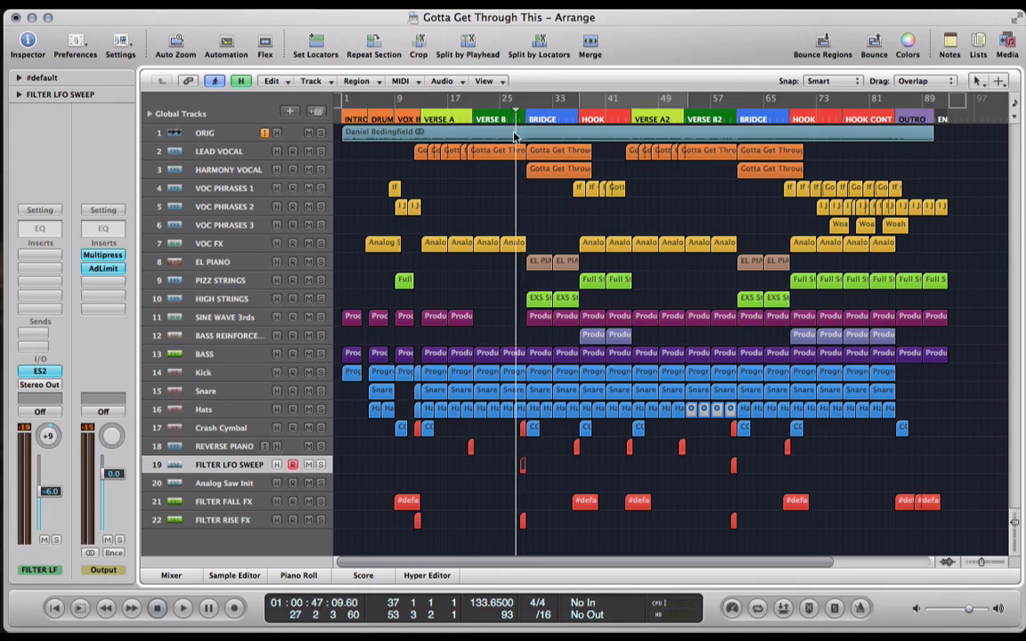
# Play the song and audition the FILTER LFO SWEEP region leading into the first bridge
pyautogui.press('space')
pyautogui.click(495, 460)
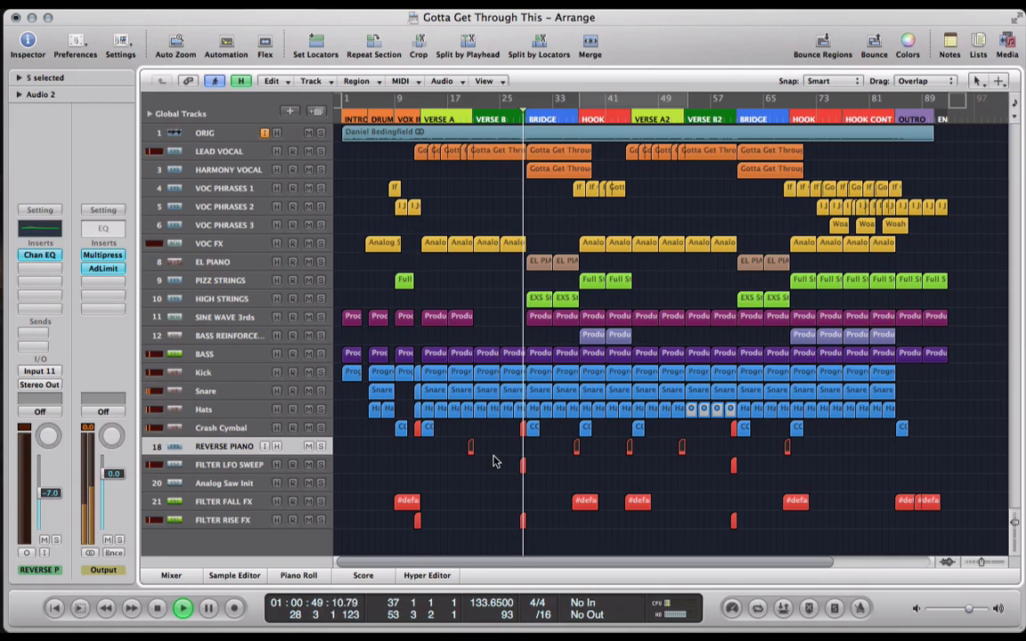
pyautogui.click(357, 468)
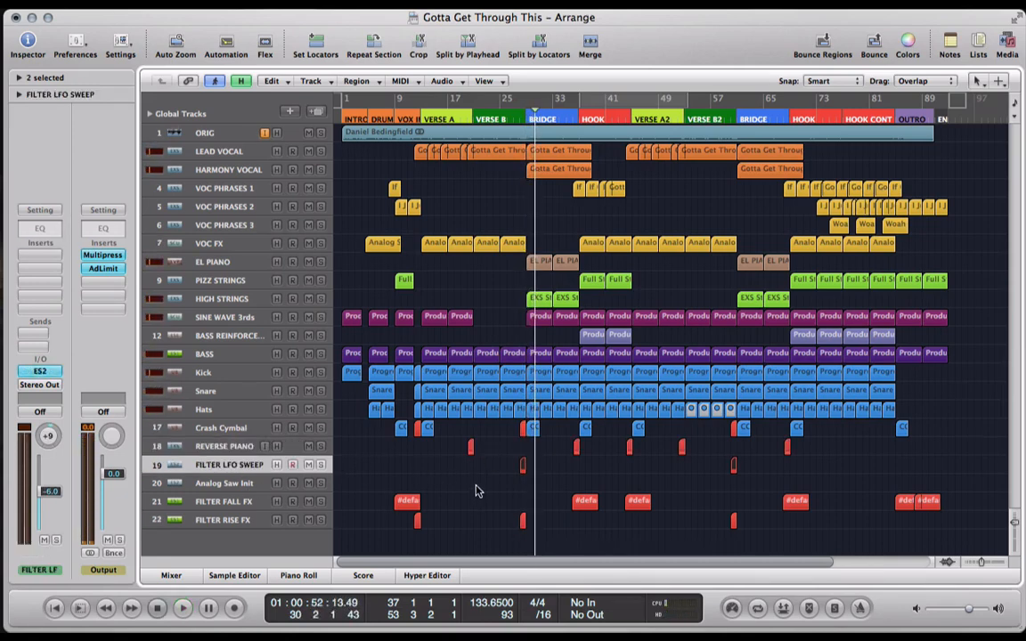
pyautogui.click(524, 465)
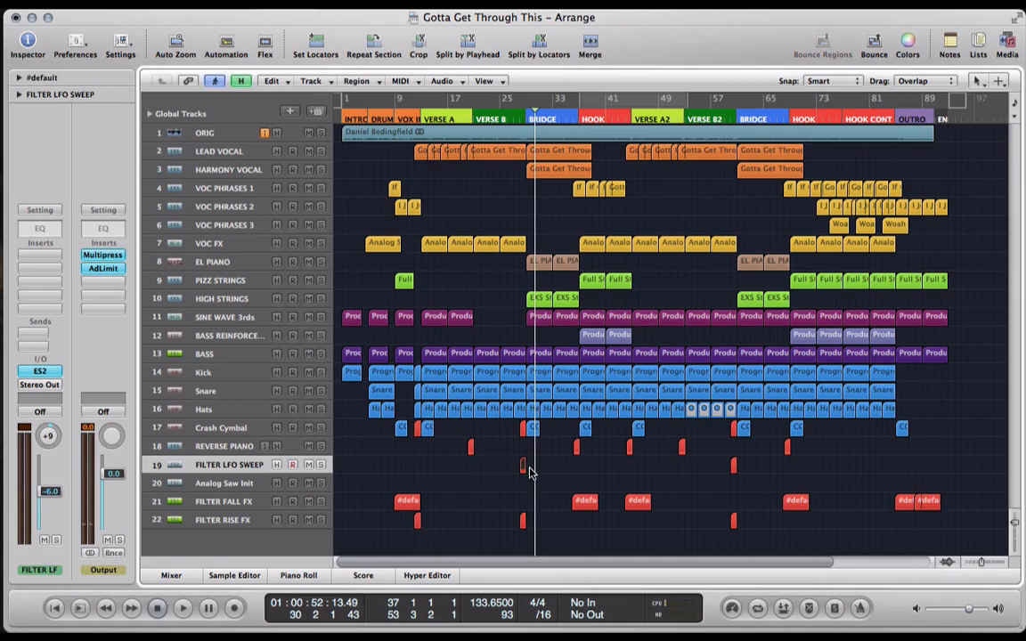
pyautogui.click(470, 104)
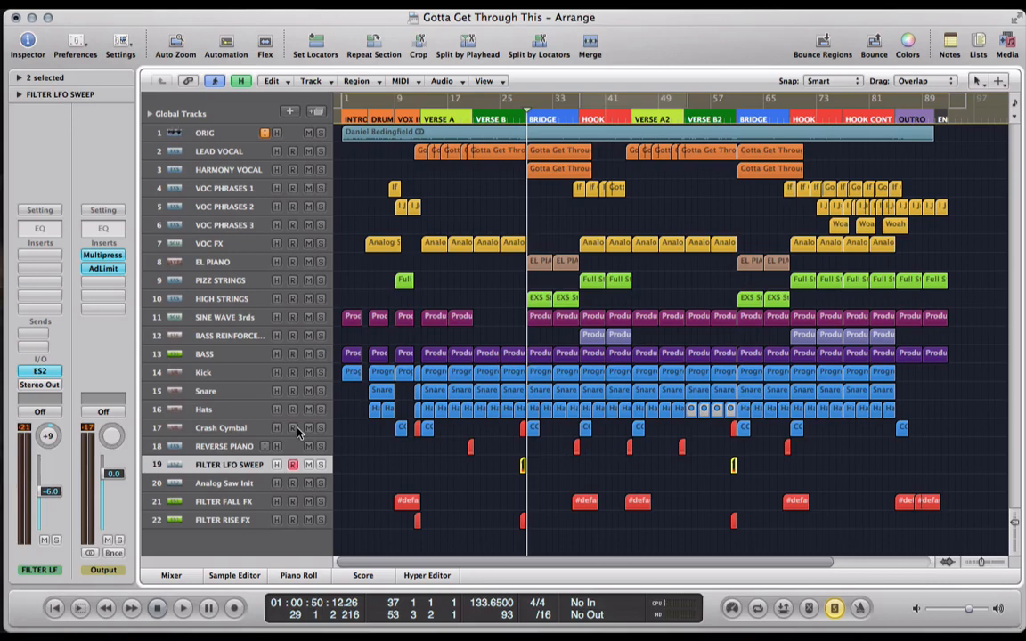
# Compare with the FILTER FALL FX track, then reselect FILTER LFO SWEEP
pyautogui.click(225, 501)
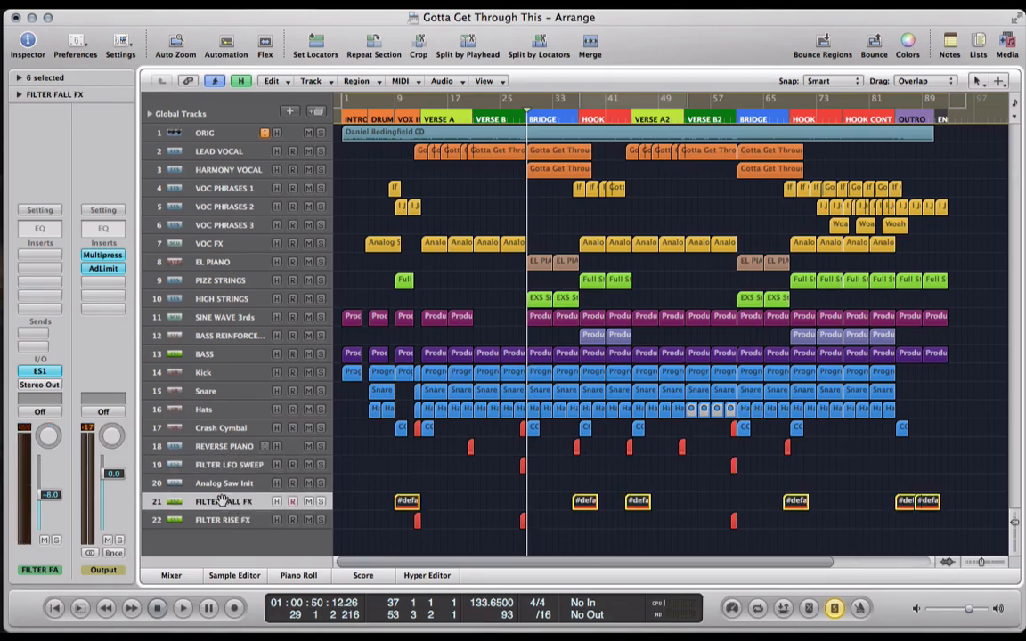
pyautogui.click(242, 464)
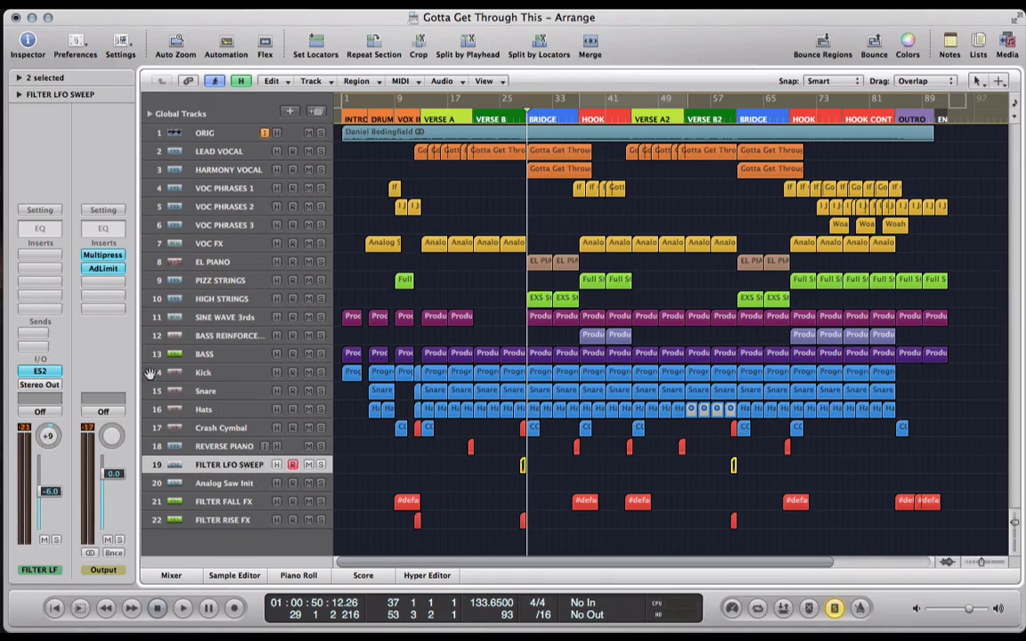
# Peek at the FILTER LFO SWEEP ES2 patch, then load the ES2 on the Analog Saw Init track
pyautogui.doubleClick(38, 371)
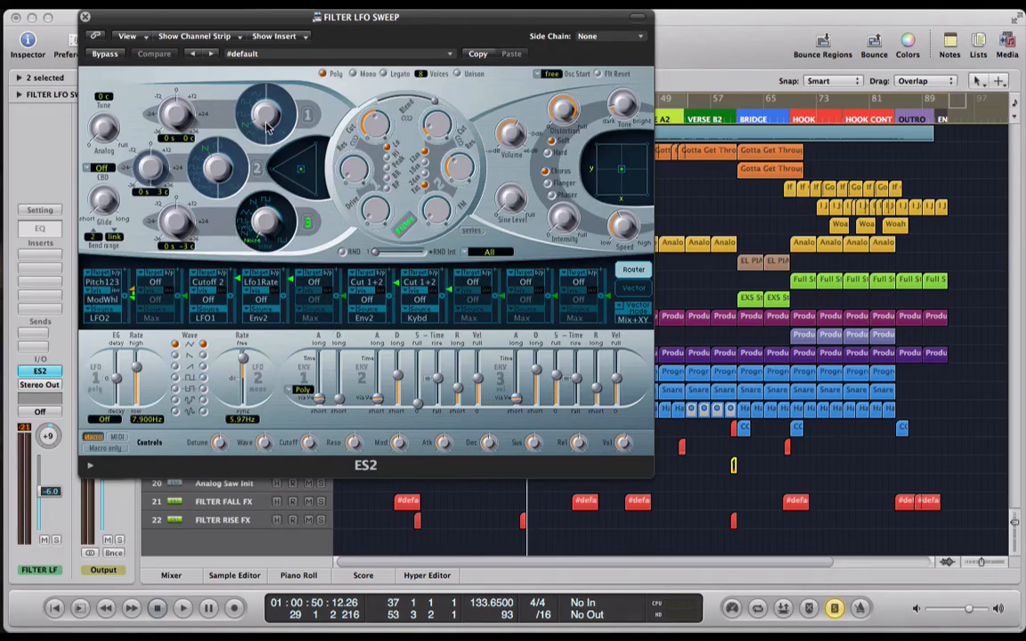
pyautogui.click(86, 19)
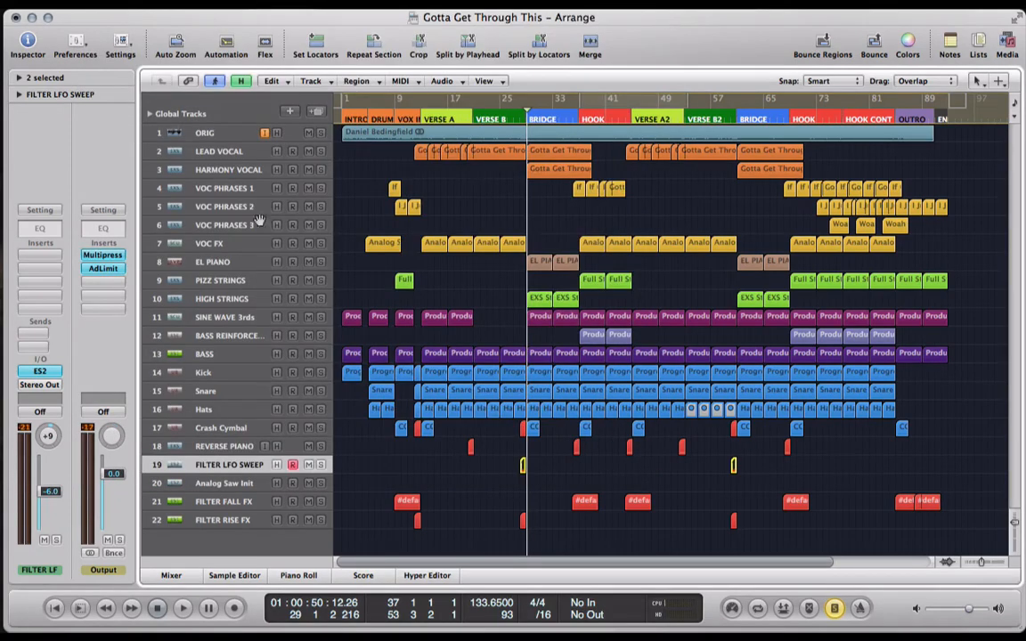
pyautogui.click(230, 486)
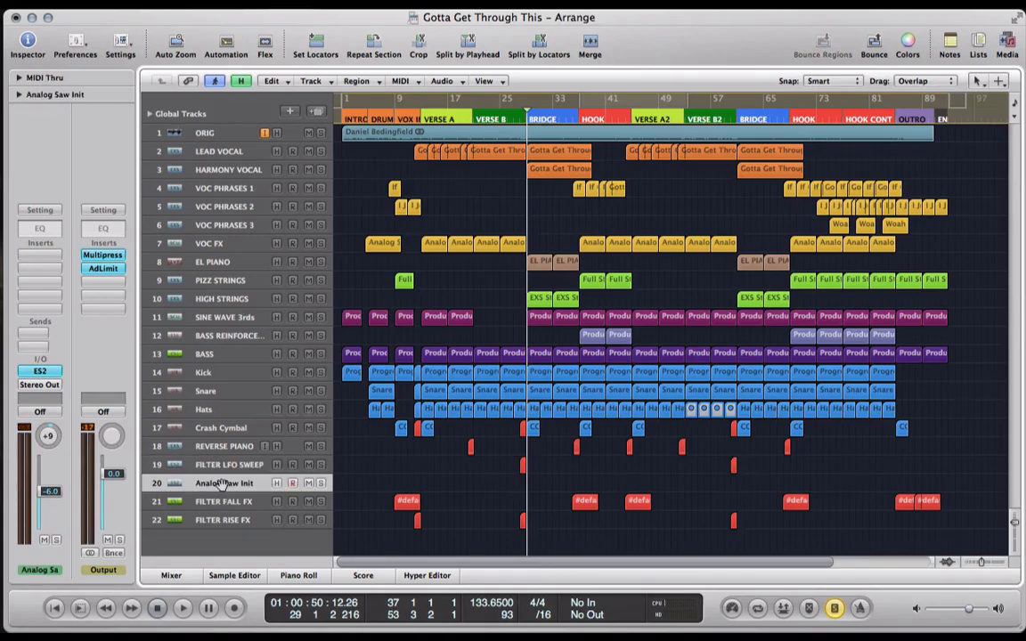
pyautogui.doubleClick(45, 372)
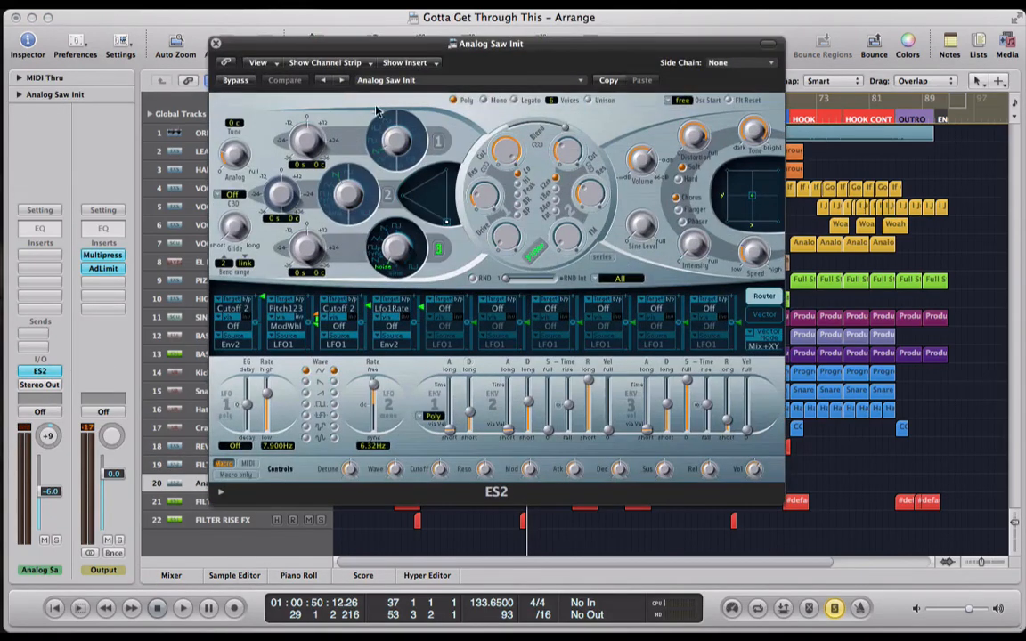
# Browse the ES2 Settings preset list and leave the Analog Saw Init setting unchanged
pyautogui.click(386, 80)
pyautogui.moveTo(450, 354)
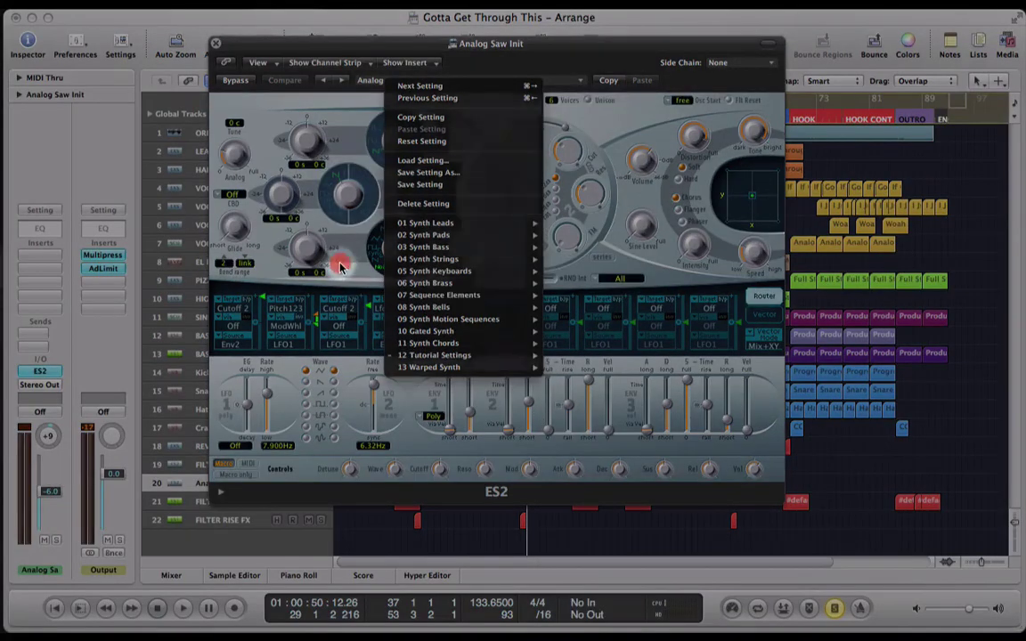
pyautogui.click(340, 272)
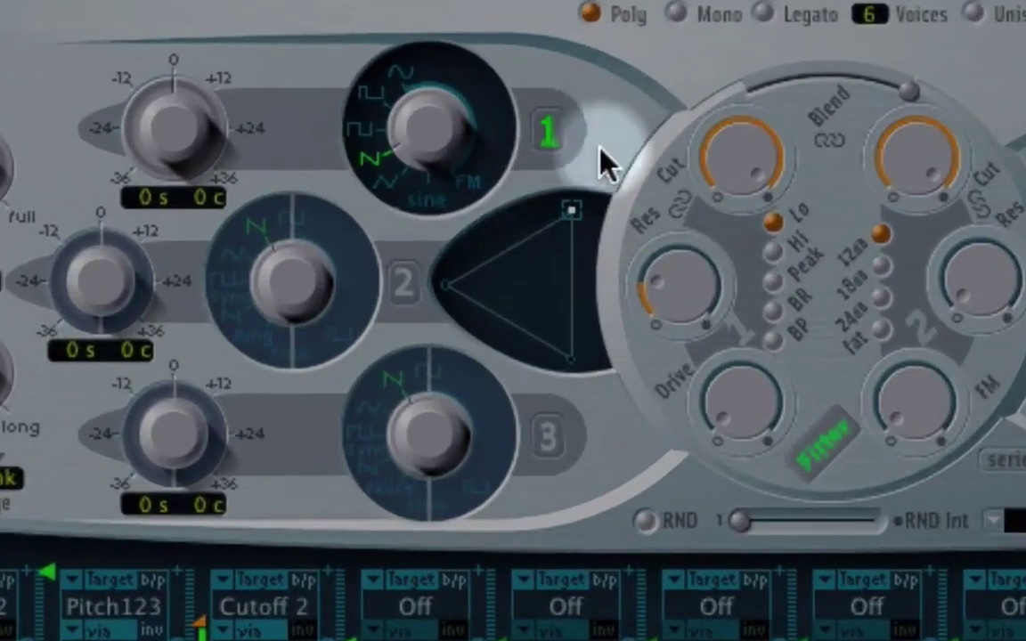
# Switch oscillator 1 off, move the mix triangle fully to oscillator 3 and set it to Noise
pyautogui.click(437, 140)
pyautogui.click(552, 138)
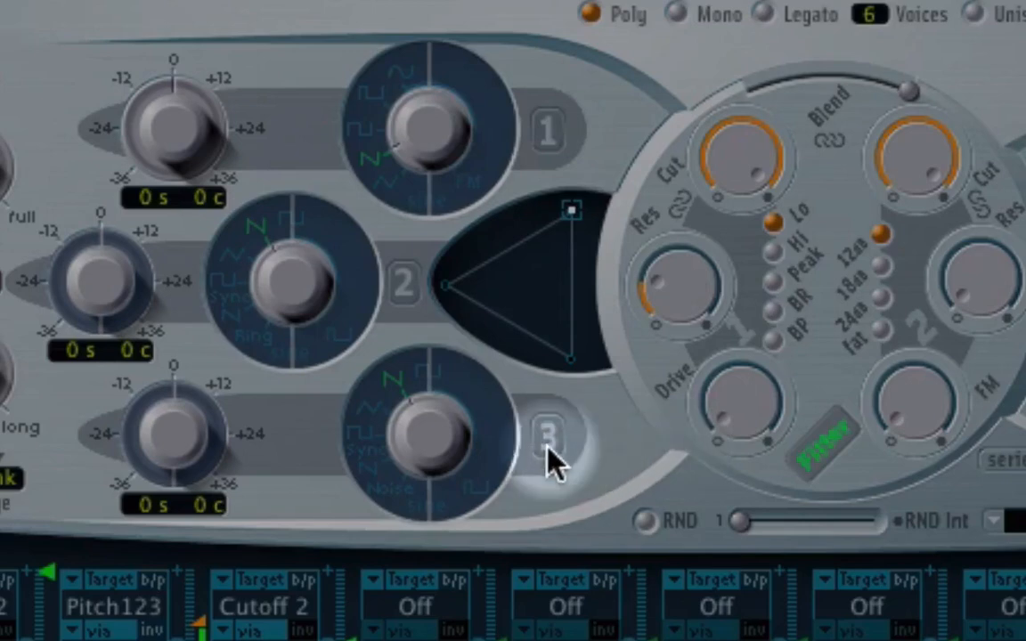
pyautogui.moveTo(570, 214)
pyautogui.mouseDown()
pyautogui.moveTo(533, 333)
pyautogui.moveTo(570, 361)
pyautogui.mouseUp()
pyautogui.click(587, 459)
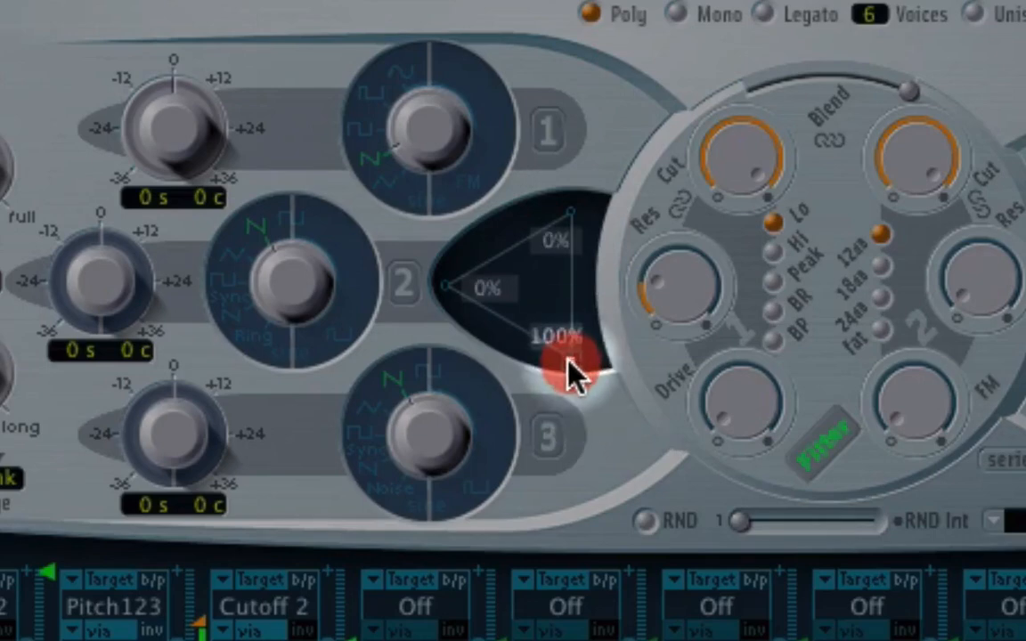
pyautogui.click(556, 434)
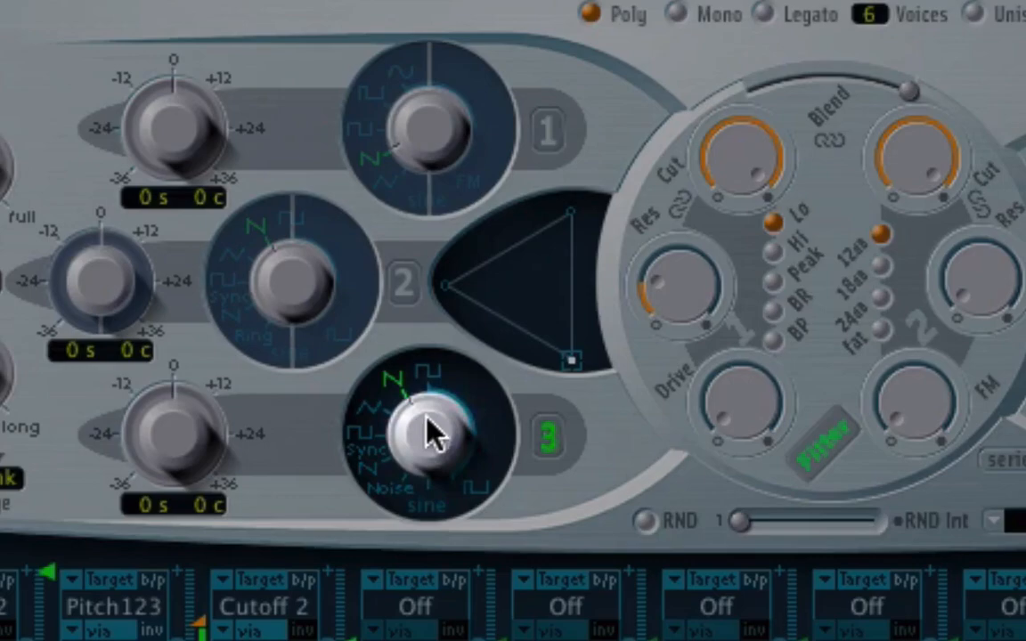
pyautogui.moveTo(426, 445)
pyautogui.mouseDown()
pyautogui.moveTo(411, 565)
pyautogui.moveTo(419, 587)
pyautogui.mouseUp()
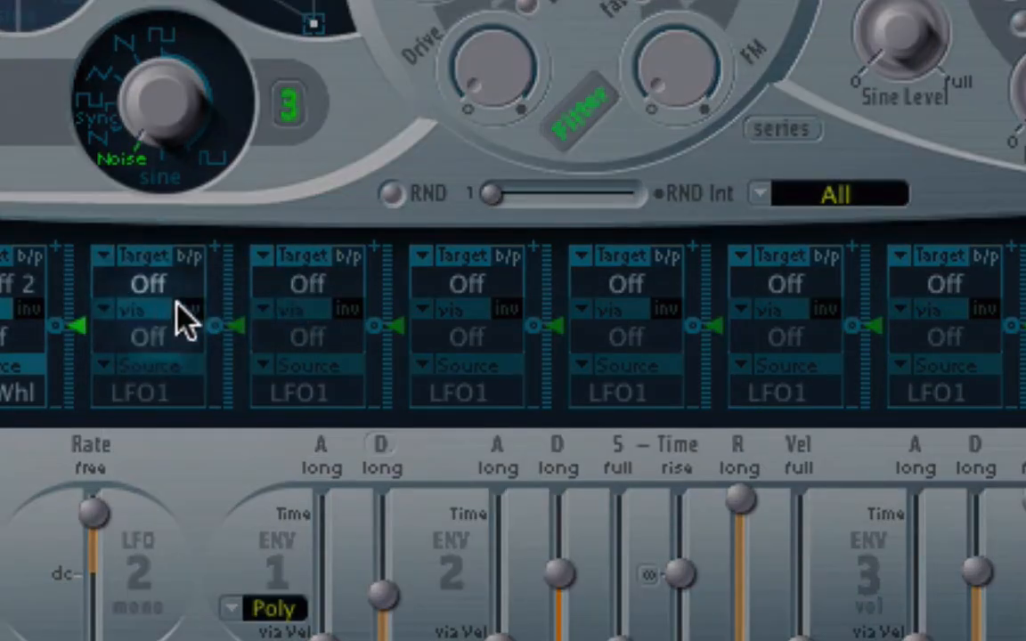
# Route a free modulation slot to Cutoff 2 with an amount of about 0.37
pyautogui.click(146, 286)
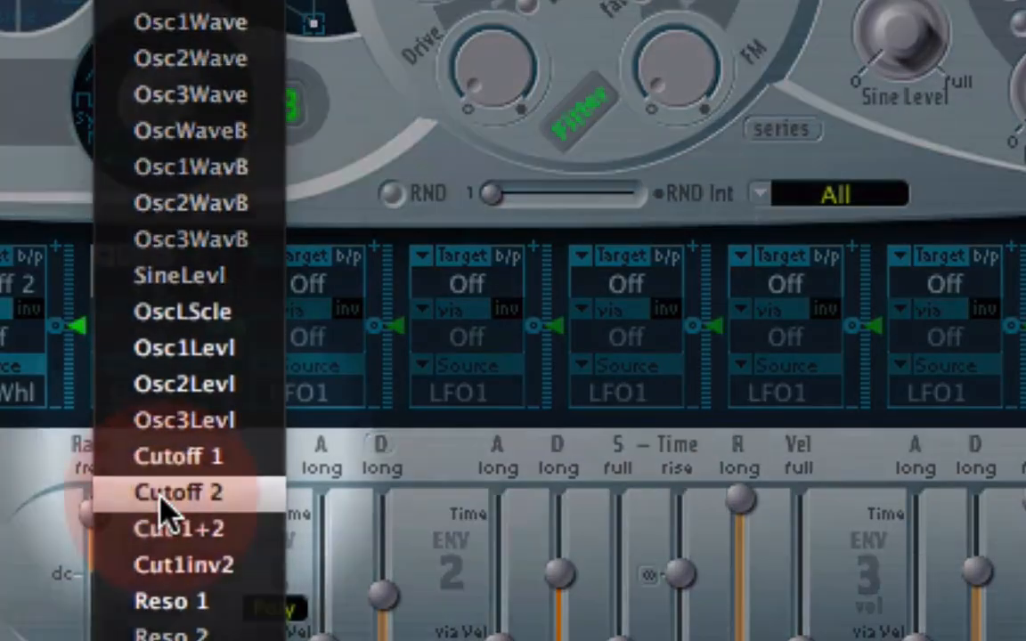
pyautogui.click(178, 492)
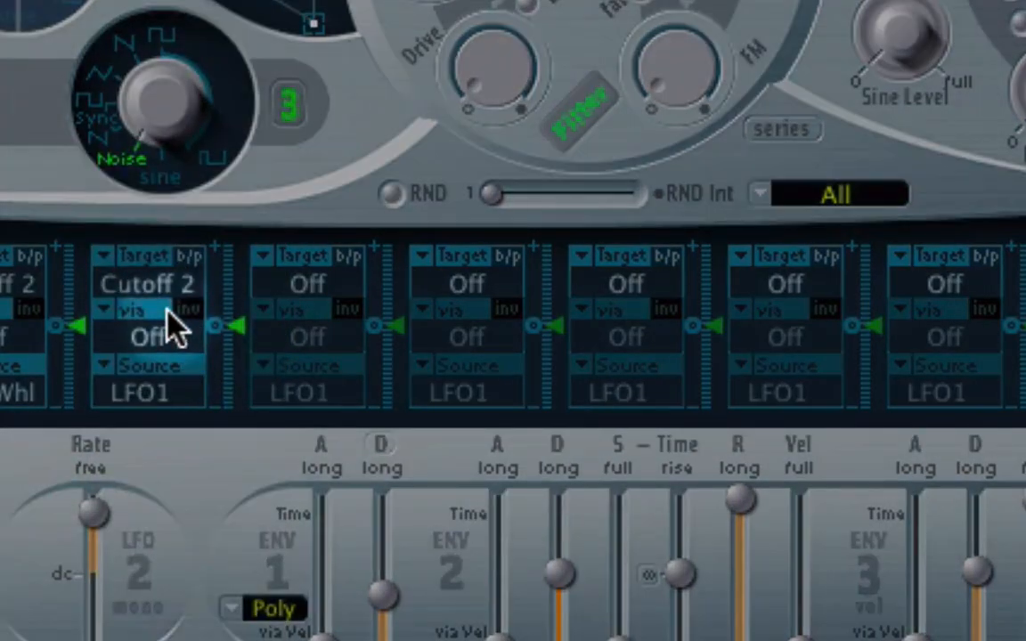
pyautogui.moveTo(238, 330); pyautogui.dragTo(249, 267)
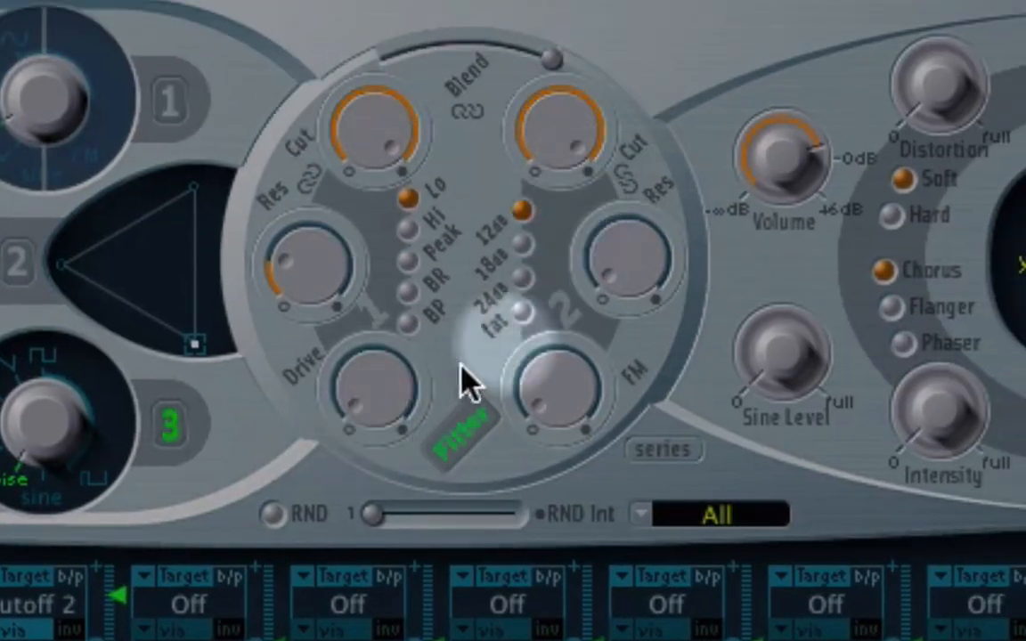
# Blend fully to filter 2, lower its cutoff to about 0.666 and raise LFO 1 to 7.9 Hz
pyautogui.moveTo(552, 60); pyautogui.dragTo(588, 94)
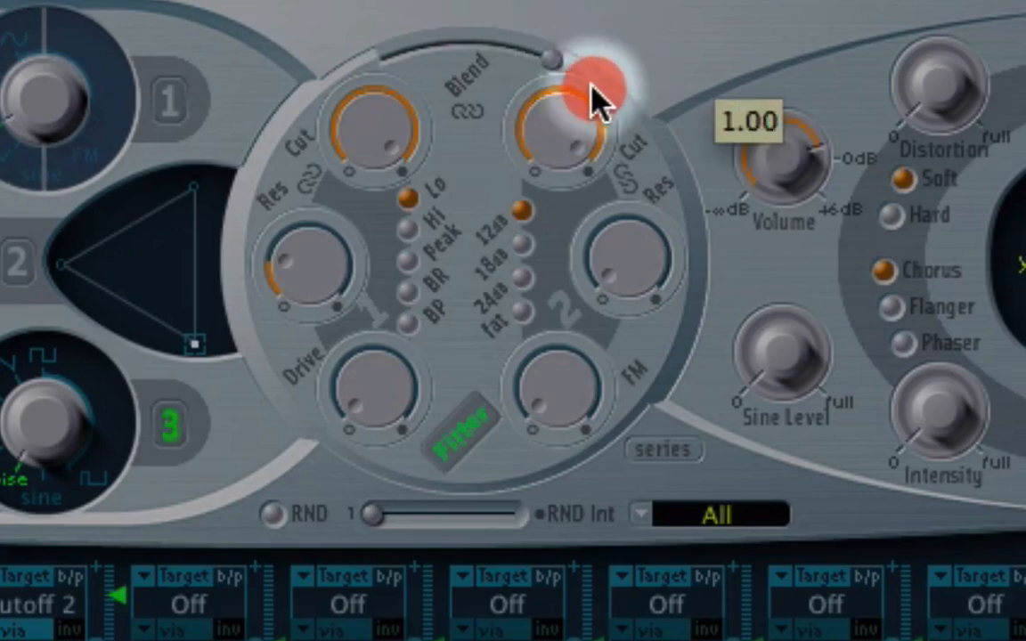
pyautogui.moveTo(543, 155); pyautogui.dragTo(556, 357)
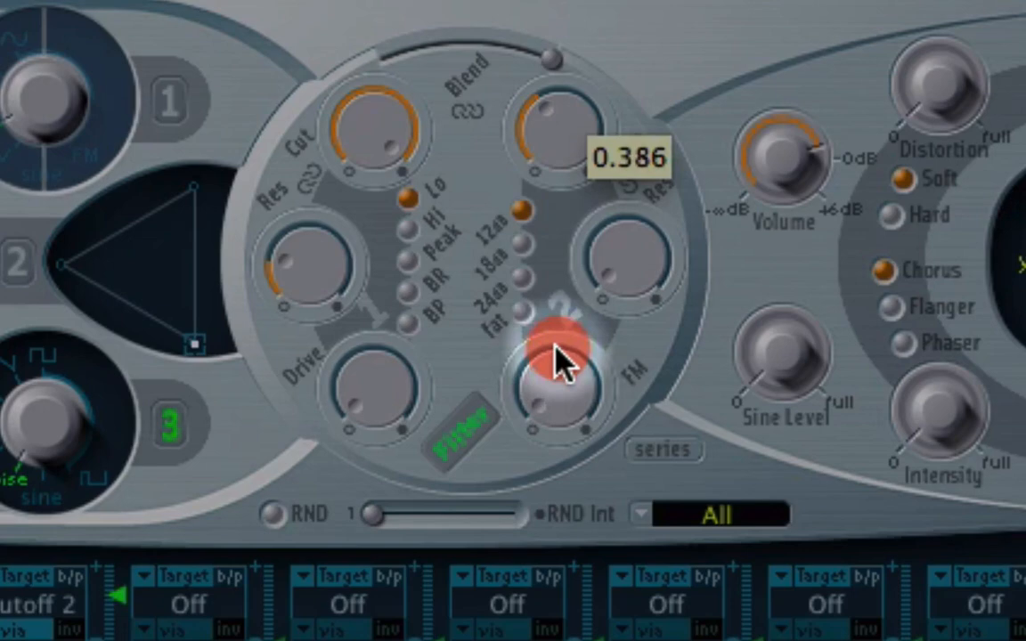
pyautogui.moveTo(568, 169); pyautogui.dragTo(557, 138)
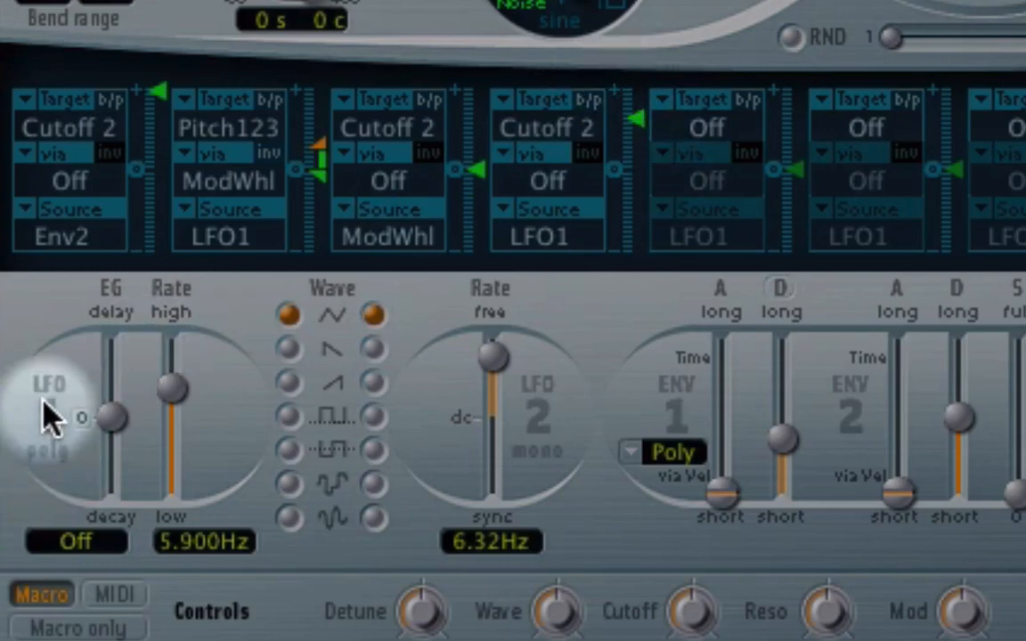
pyautogui.moveTo(174, 392)
pyautogui.mouseDown()
pyautogui.moveTo(174, 382)
pyautogui.moveTo(174, 396)
pyautogui.mouseUp()
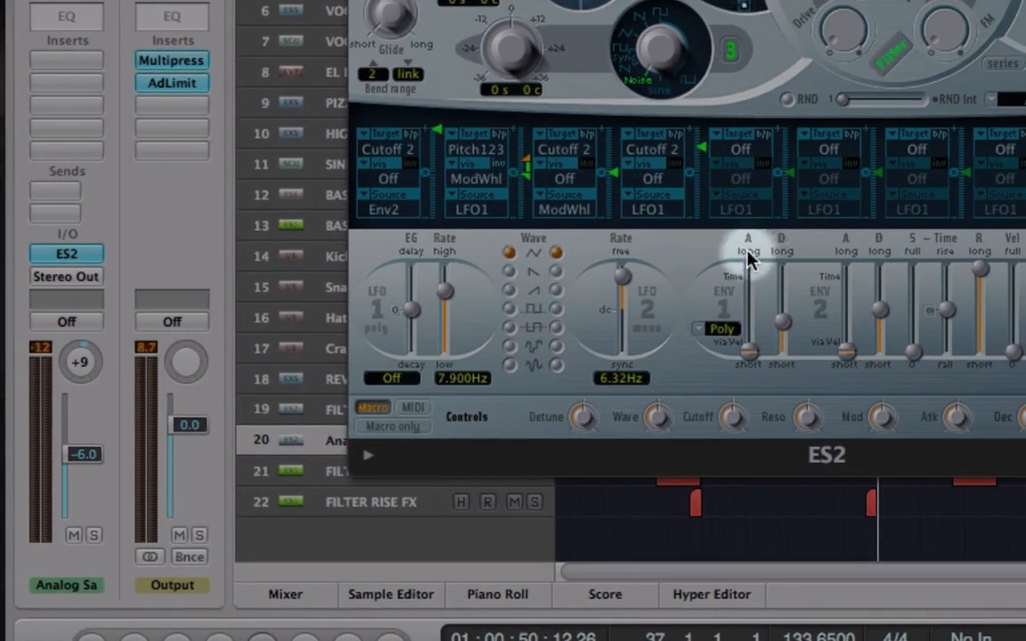
# Set the fifth router slot's source to Env2 and its target to Lfo1Rate
pyautogui.click(734, 134)
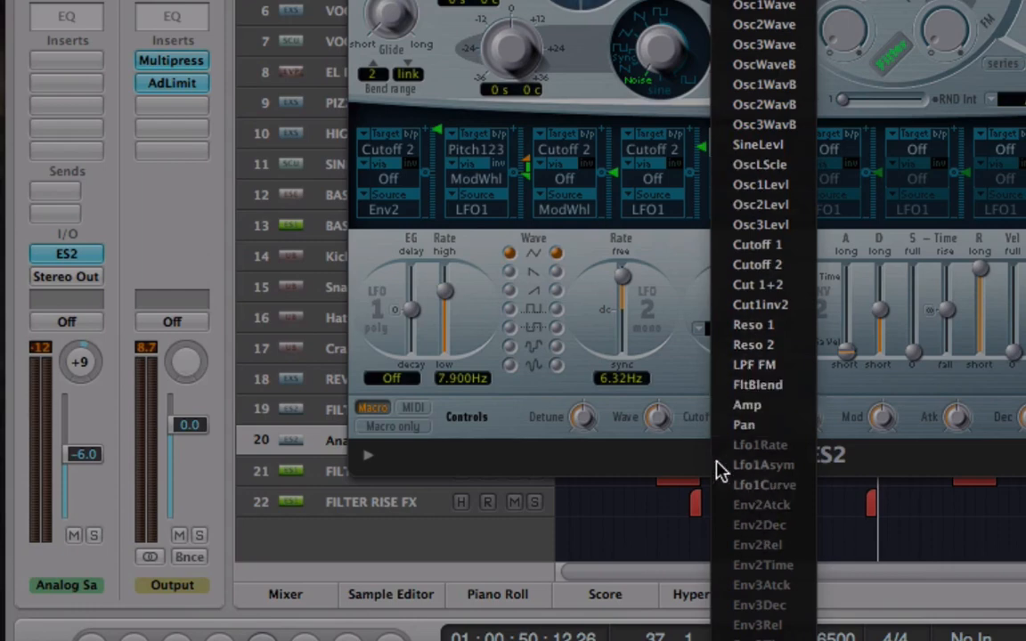
pyautogui.click(747, 426)
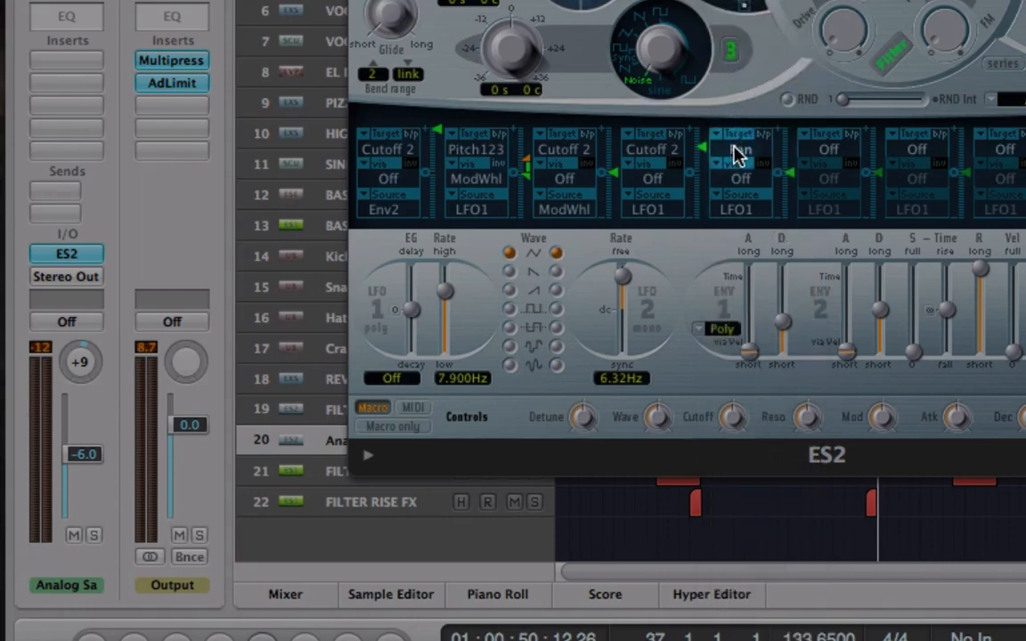
pyautogui.click(735, 194)
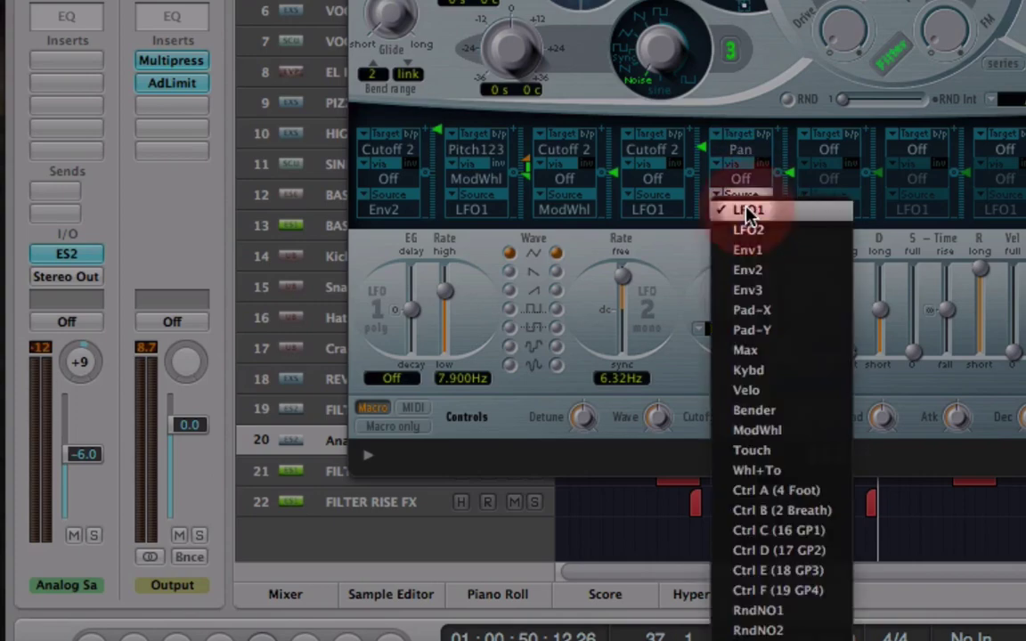
pyautogui.click(752, 252)
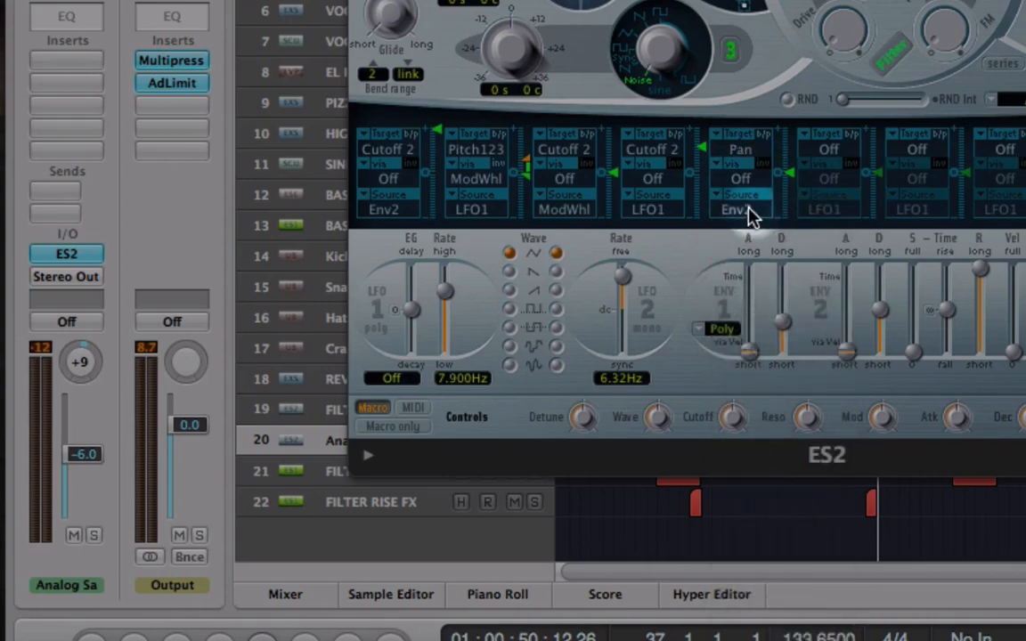
pyautogui.click(740, 150)
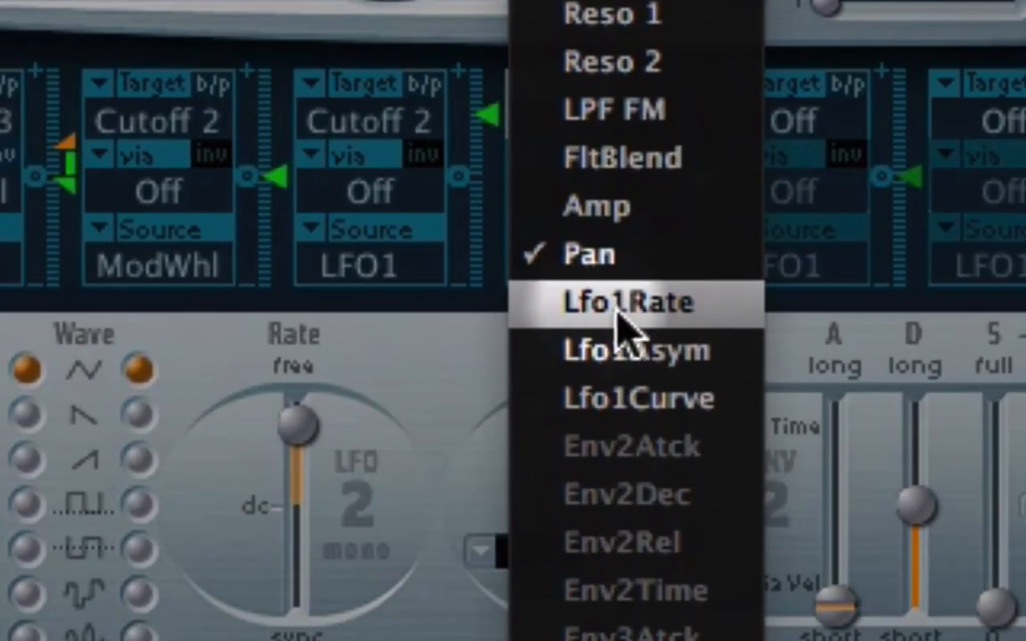
pyautogui.click(623, 307)
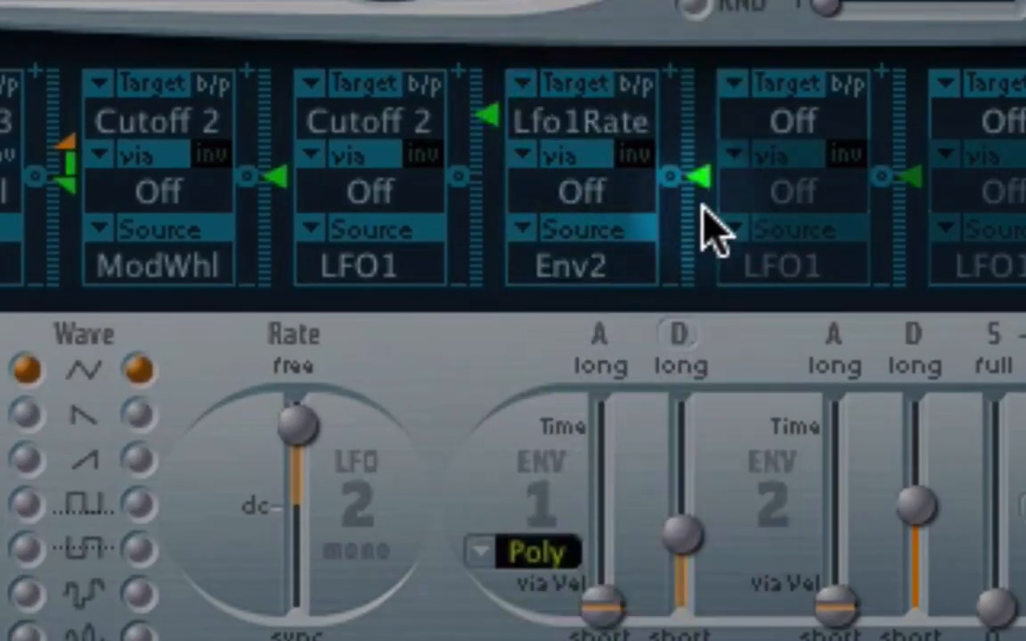
# Raise the Env2-to-LFO-rate intensity to about 0.43 and adjust envelope 2's decay
pyautogui.moveTo(699, 178)
pyautogui.mouseDown()
pyautogui.moveTo(726, 133)
pyautogui.moveTo(704, 129)
pyautogui.mouseUp()
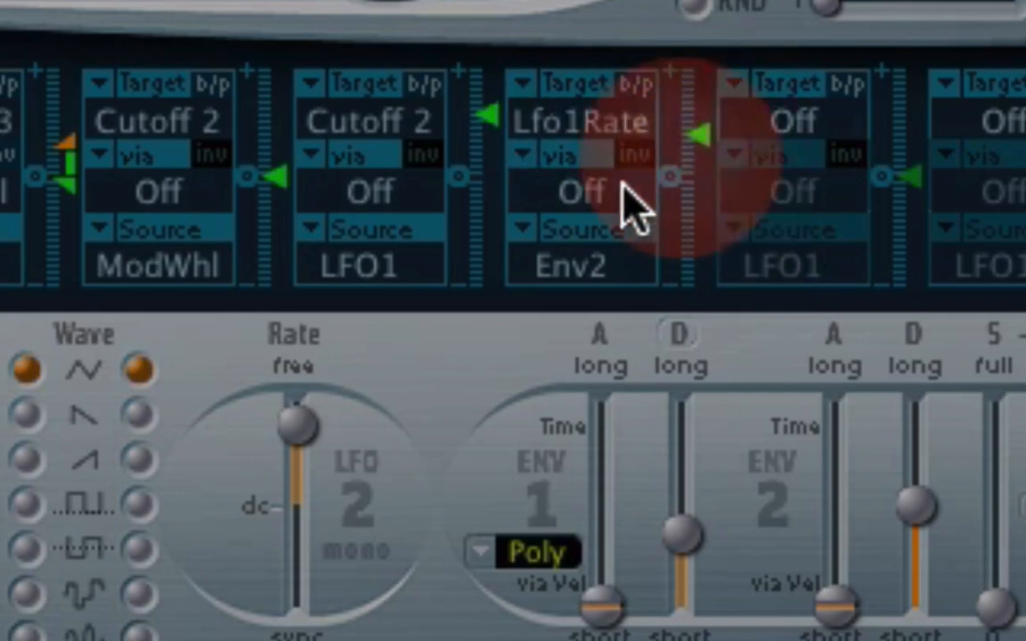
pyautogui.moveTo(488, 120)
pyautogui.mouseDown()
pyautogui.moveTo(503, 114)
pyautogui.moveTo(503, 134)
pyautogui.mouseUp()
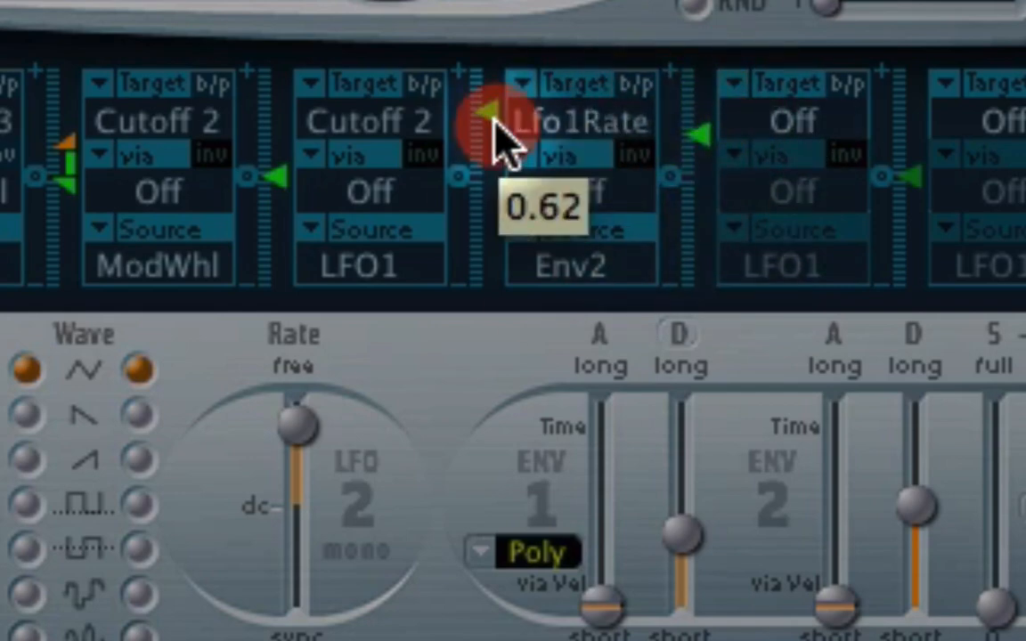
pyautogui.click(698, 135)
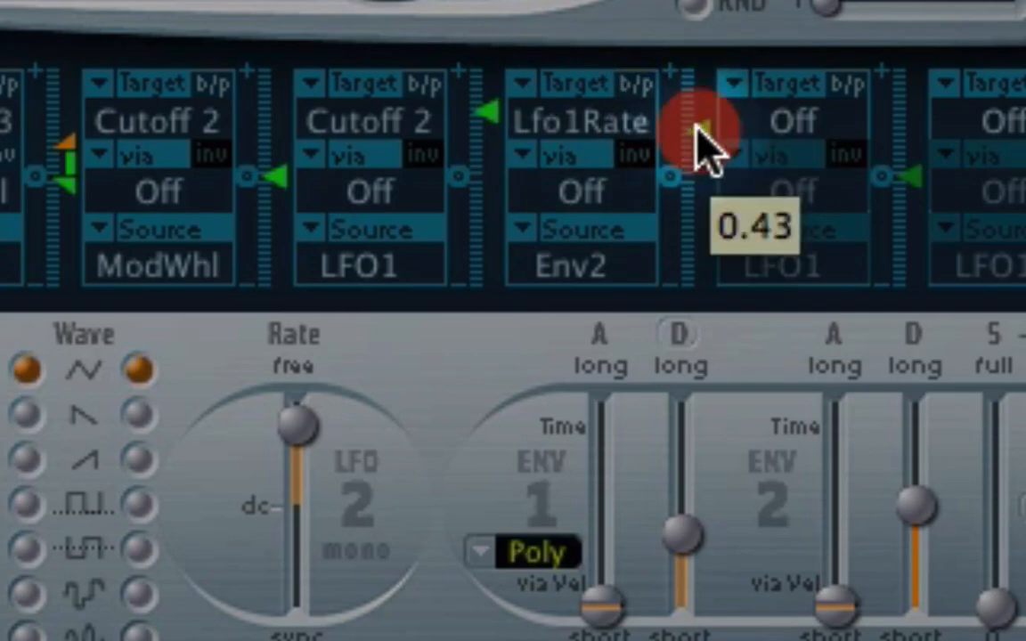
pyautogui.moveTo(917, 505); pyautogui.dragTo(922, 512)
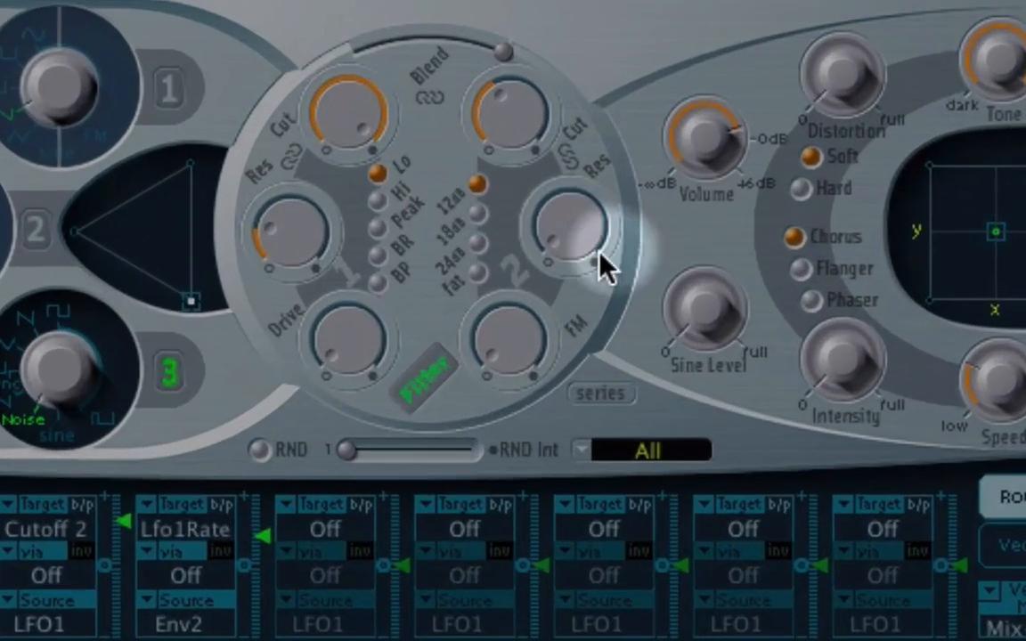
# Add a small amount of resonance to filter 2
pyautogui.moveTo(569, 223); pyautogui.dragTo(569, 161)
pyautogui.moveTo(579, 236)
pyautogui.mouseDown()
pyautogui.moveTo(583, 276)
pyautogui.moveTo(583, 240)
pyautogui.mouseUp()
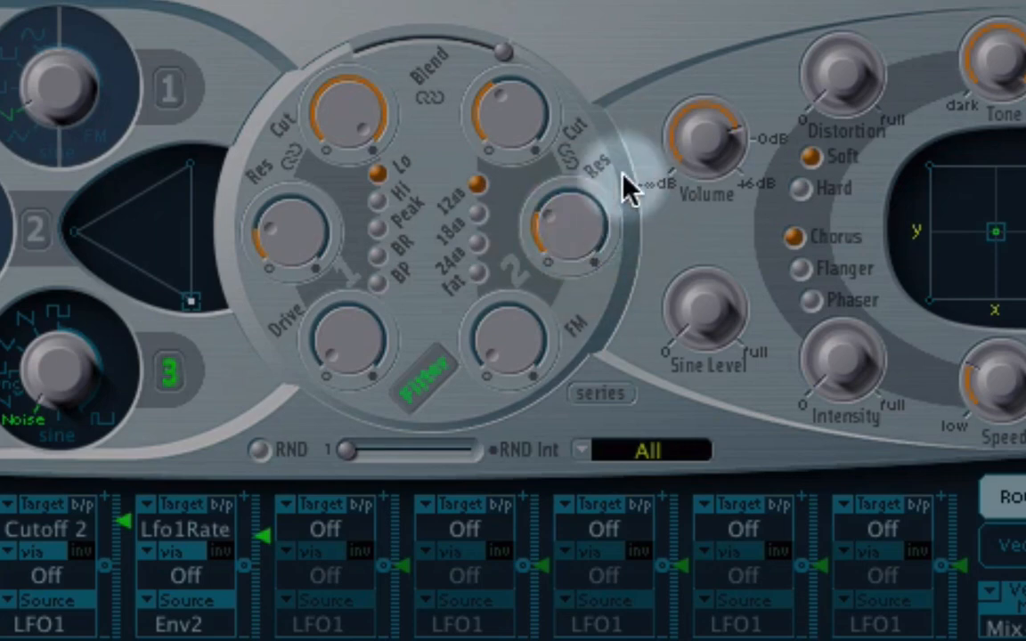
# Turn the Distortion knob up to about 20 dB
pyautogui.moveTo(841, 98); pyautogui.dragTo(851, 14)
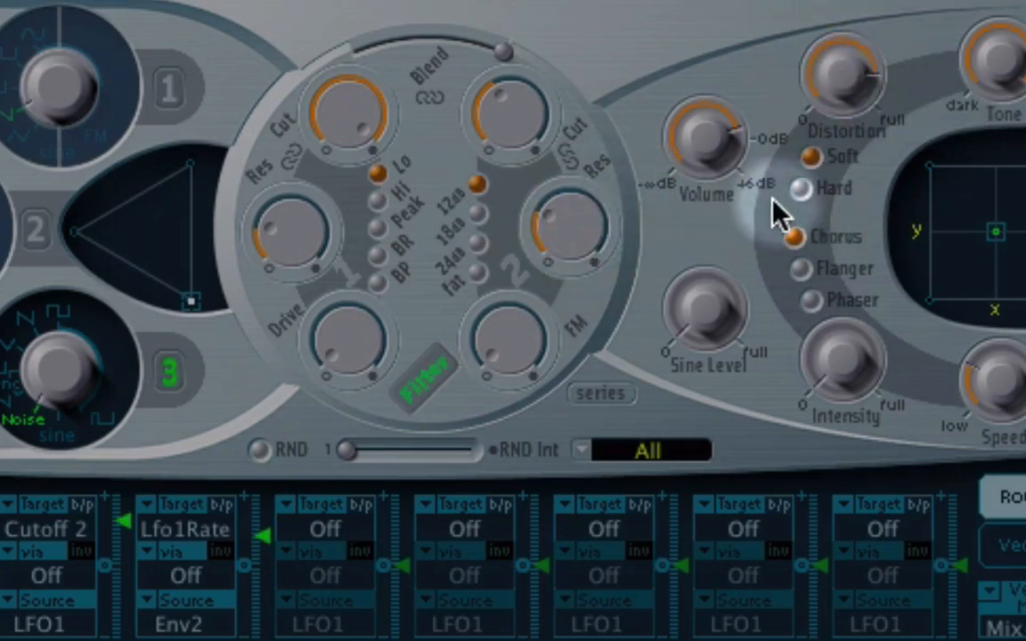
pyautogui.moveTo(841, 85); pyautogui.dragTo(864, 27)
pyautogui.moveTo(851, 84); pyautogui.dragTo(859, 36)
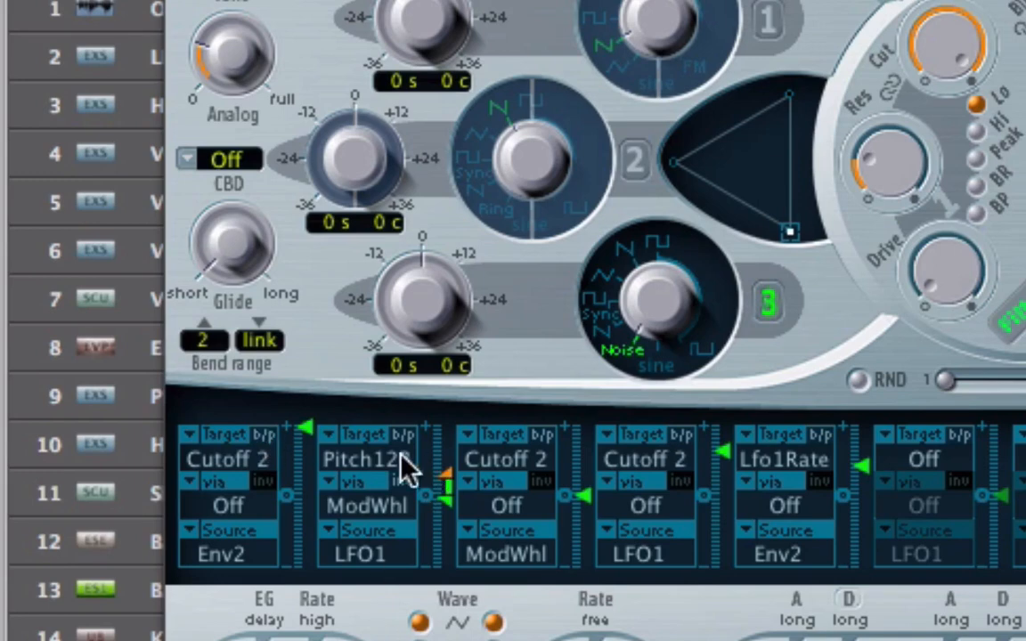
# Toggle the b/p button on the Env2-to-Cutoff 2 router slot, leaving it bypassed
pyautogui.click(265, 436)
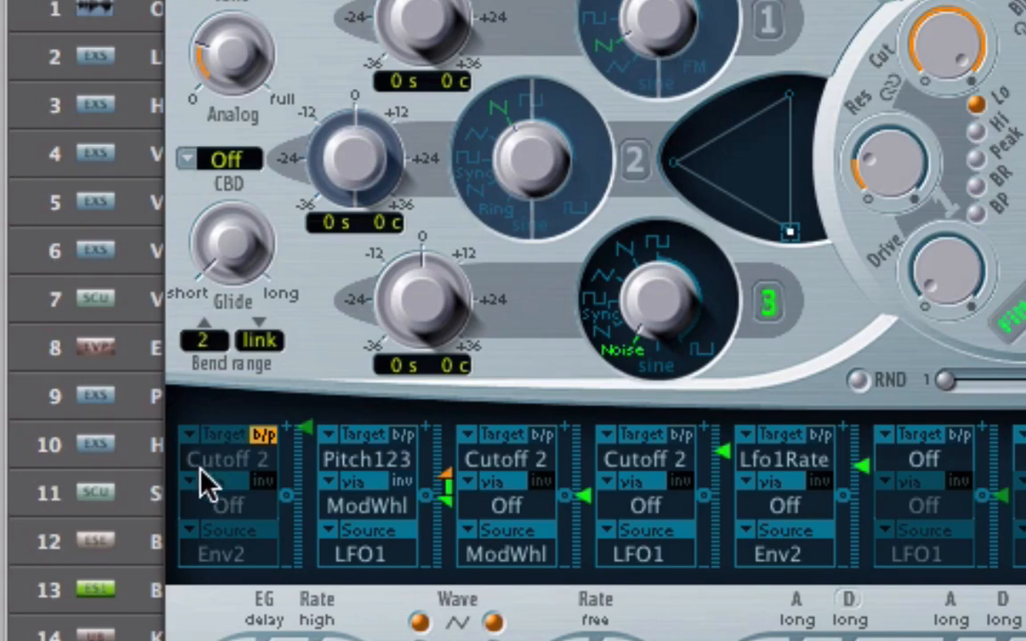
pyautogui.click(265, 436)
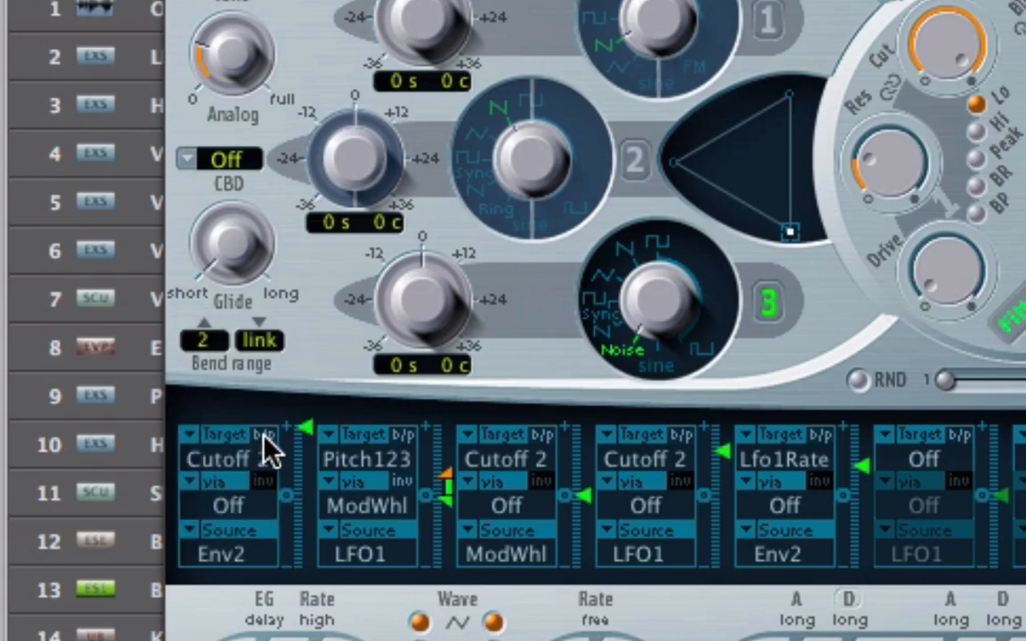
pyautogui.click(265, 436)
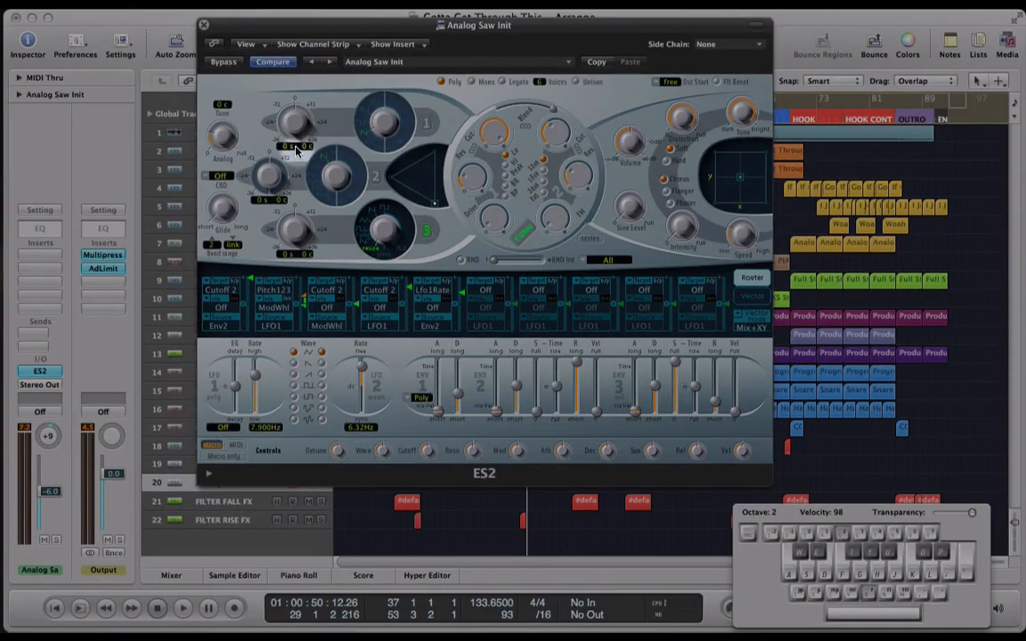
# Move the ES2 window aside and open the FILTER LFO SWEEP region in an enlarged Piano Roll
pyautogui.moveTo(323, 24); pyautogui.dragTo(512, 505)
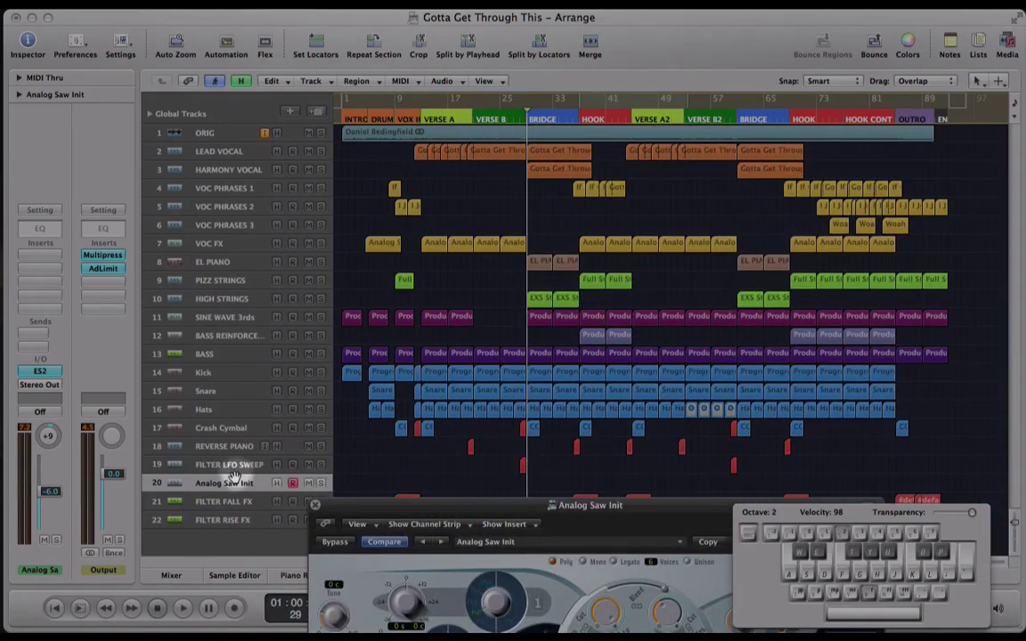
pyautogui.click(230, 464)
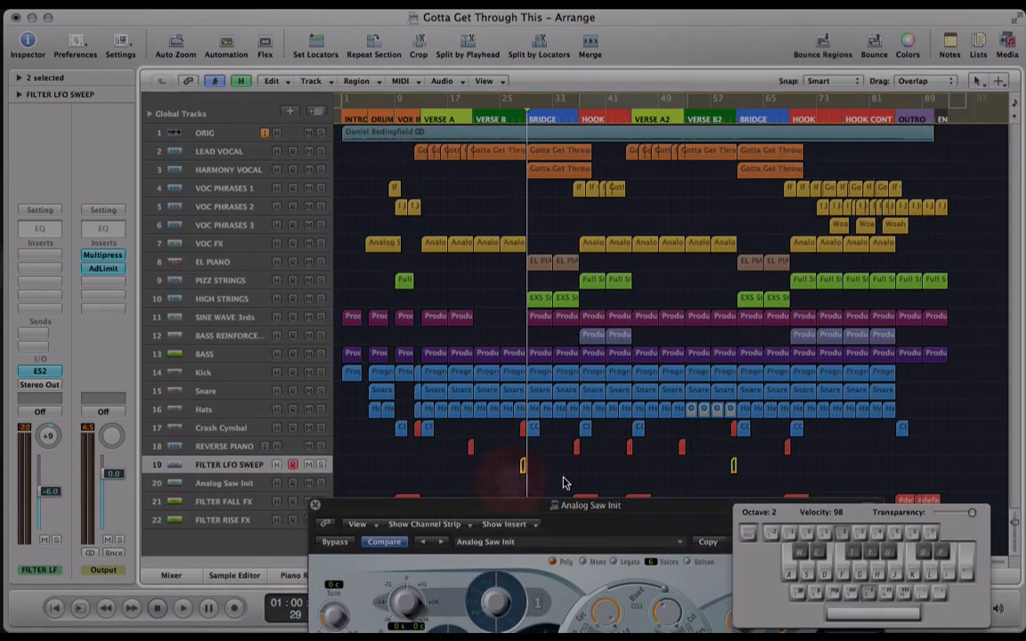
pyautogui.doubleClick(523, 465)
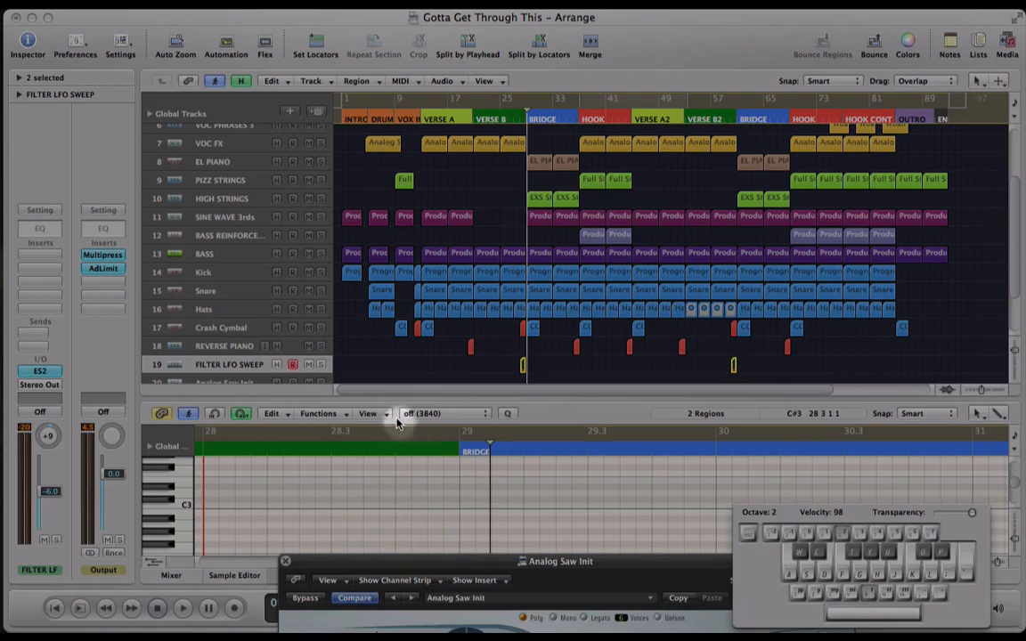
pyautogui.moveTo(395, 392); pyautogui.dragTo(396, 160)
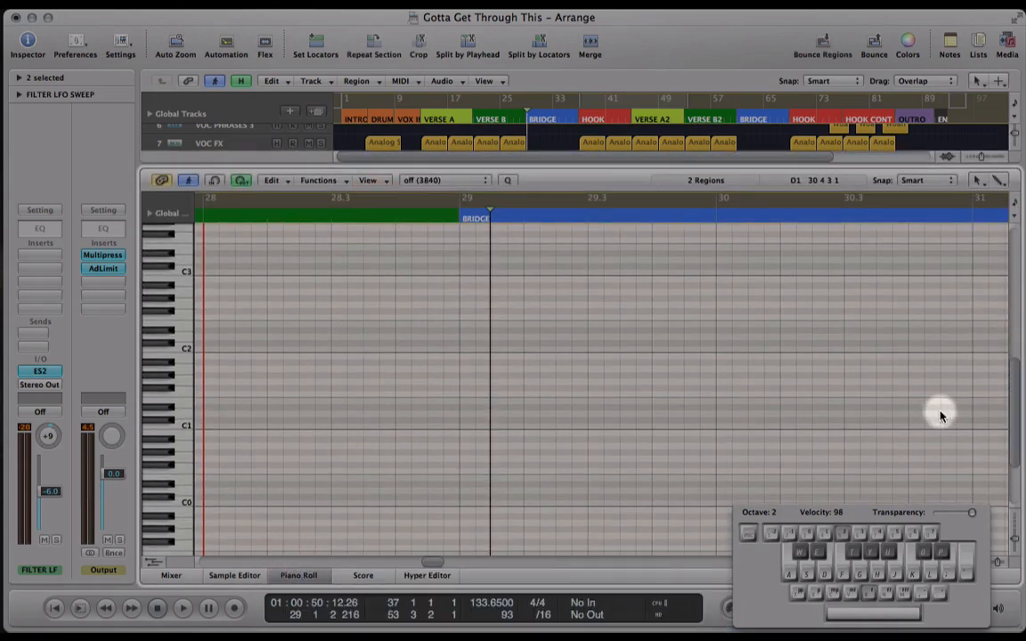
pyautogui.scroll(5, 944, 372)
pyautogui.scroll(3, 943, 372)
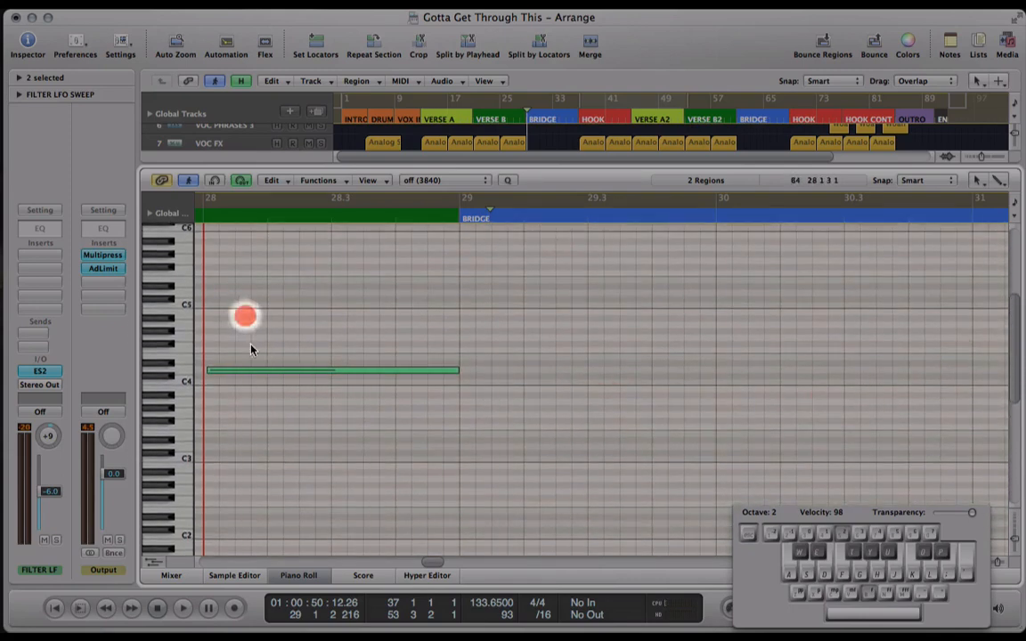
# Select and audition the one-bar C4 note before the bridge, then return to the arrangement
pyautogui.moveTo(245, 316); pyautogui.dragTo(247, 401)
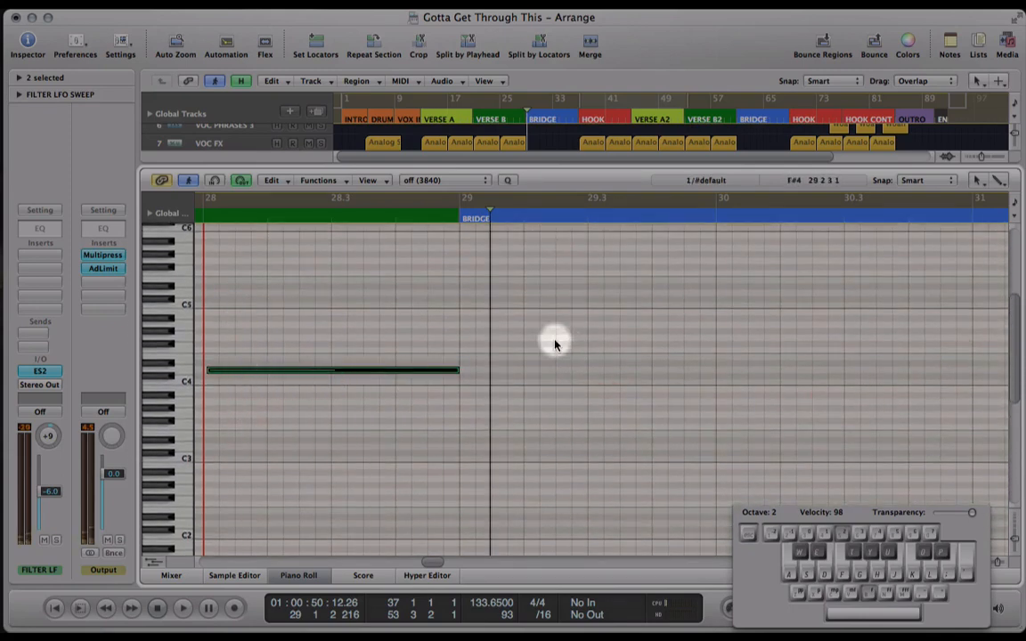
pyautogui.doubleClick(212, 217)
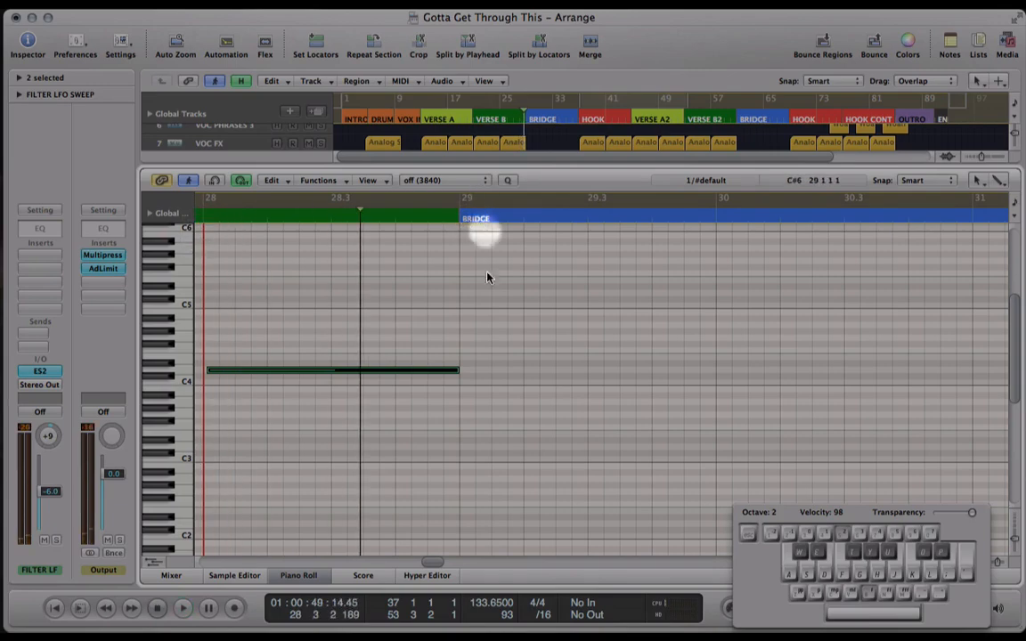
pyautogui.click(300, 575)
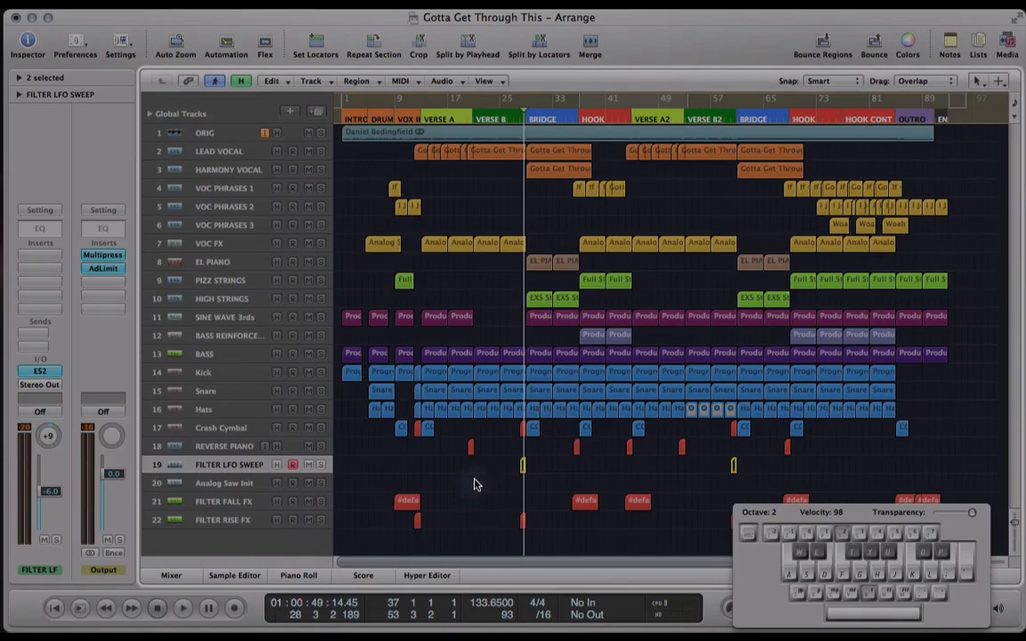